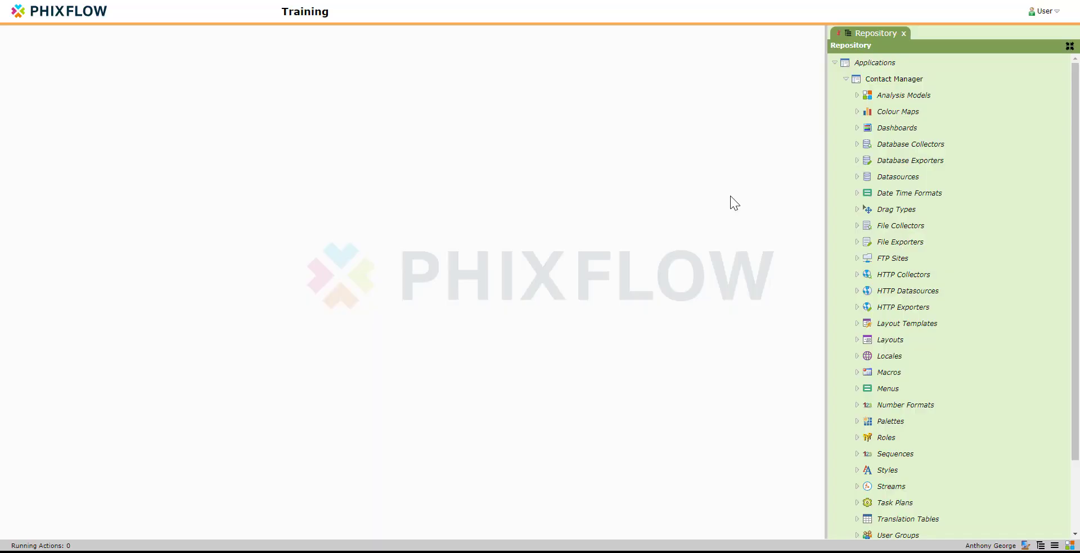
Display the Contact Manager application's Businesses dashboard and show its Contact Details section
{"action": "left_click", "coordinate": [856, 128]}
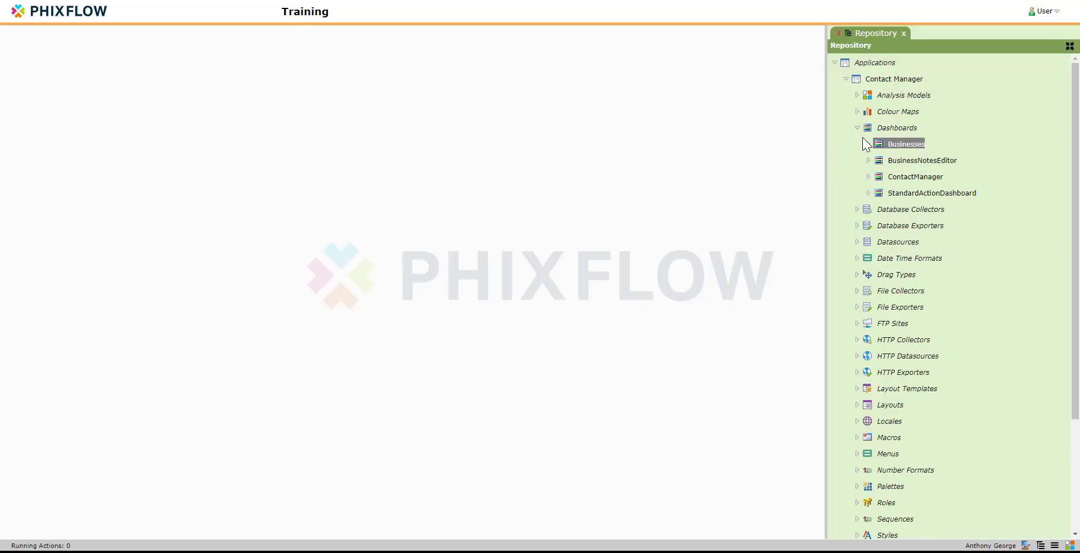
{"action": "right_click", "coordinate": [893, 144]}
{"action": "left_click", "coordinate": [910, 161]}
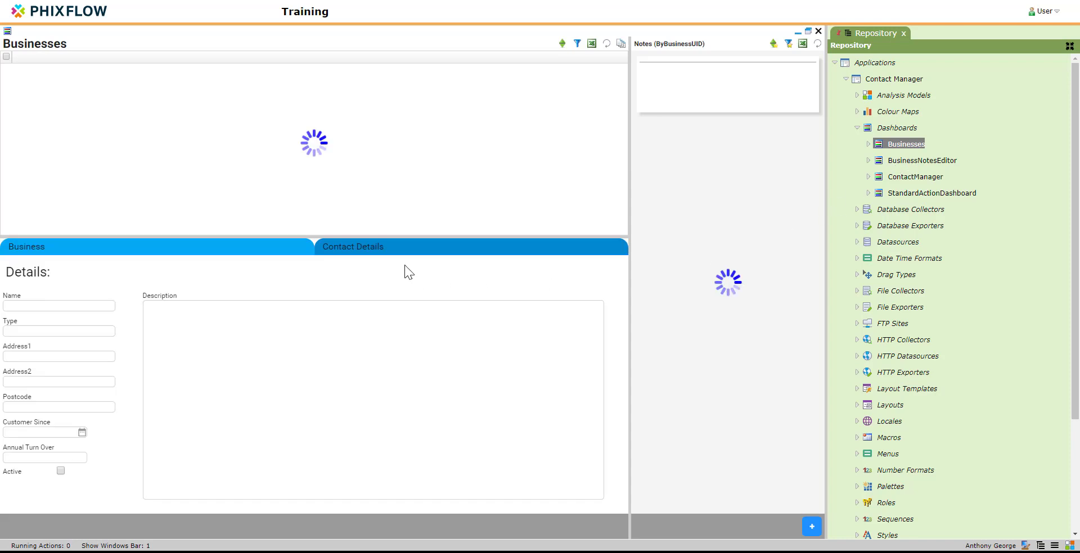
{"action": "left_click", "coordinate": [368, 248]}
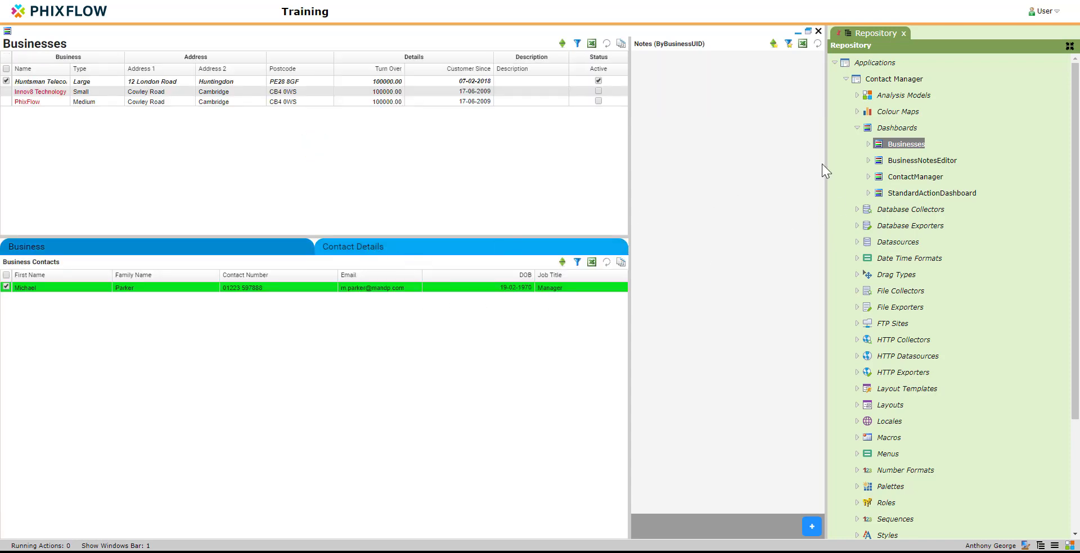
Add the ContactManager dashboard as an action in the Business Contacts view's header and run it with the repository hidden
{"action": "left_click_drag", "start_coordinate": [900, 177], "coordinate": [524, 253]}
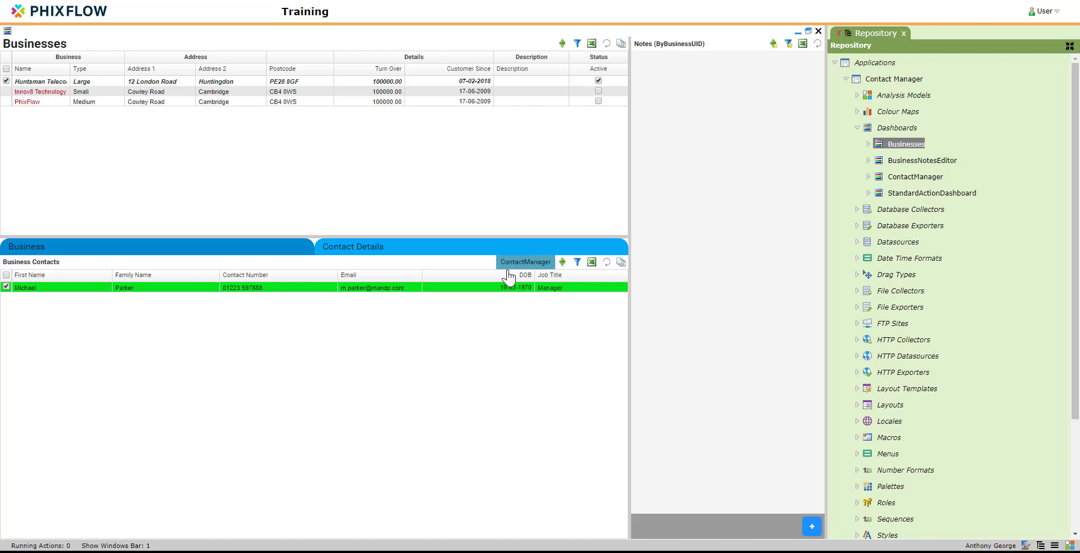
{"action": "left_click", "coordinate": [1022, 541]}
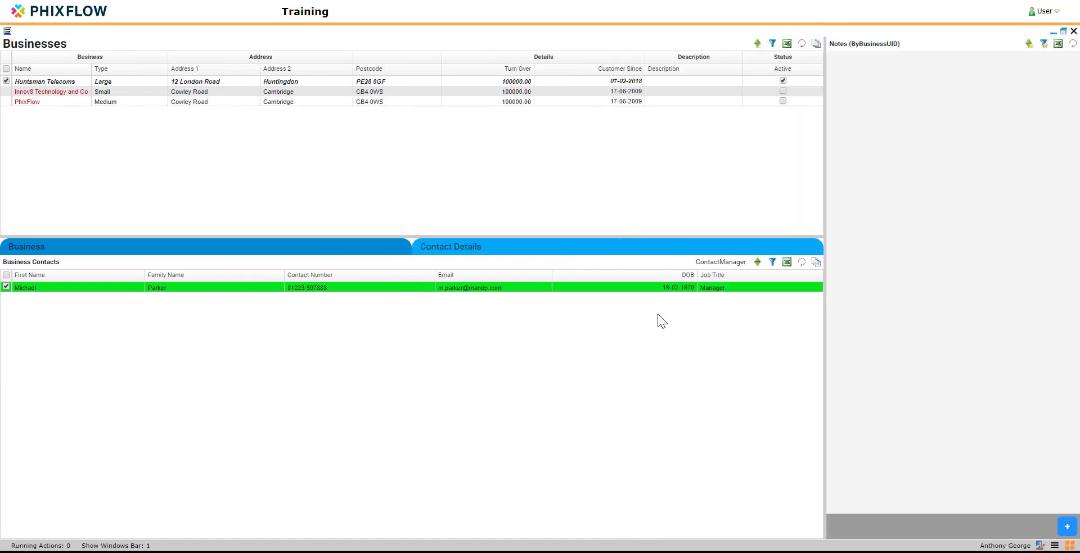
{"action": "left_click", "coordinate": [707, 266]}
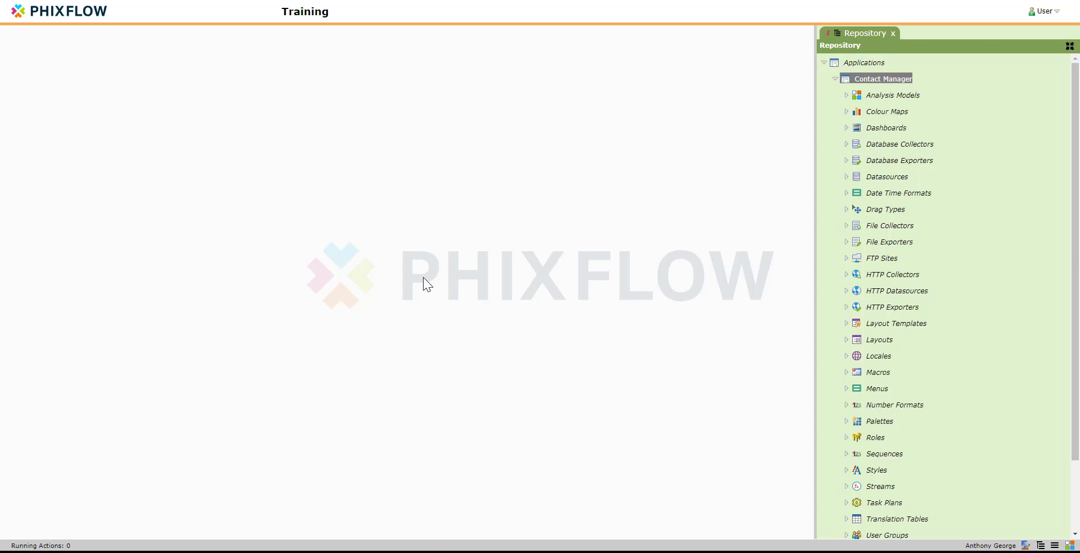
Create and save a new menu named Default in the Contact Manager application's settings
{"action": "right_click", "coordinate": [867, 80]}
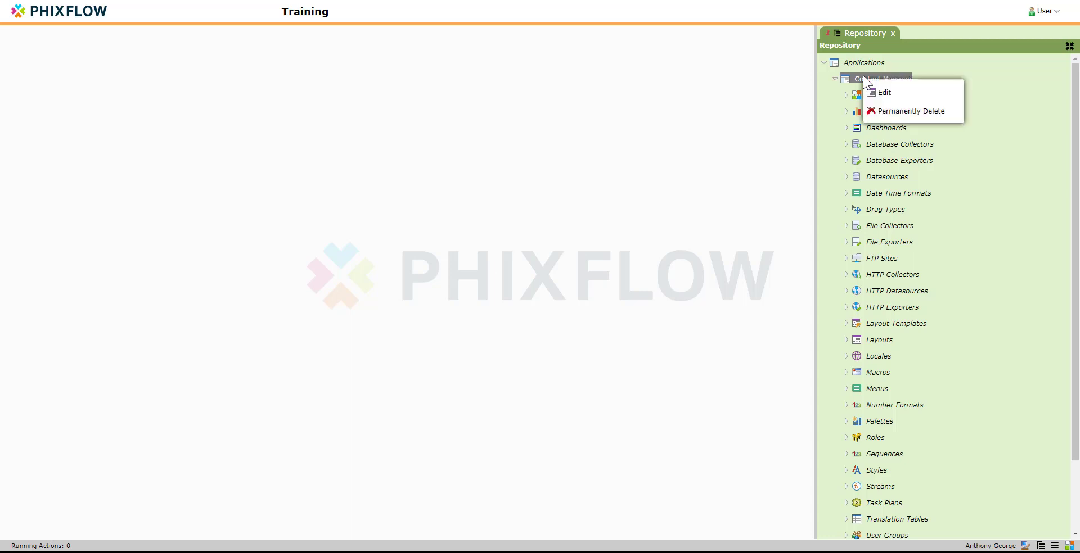
{"action": "left_click", "coordinate": [875, 90]}
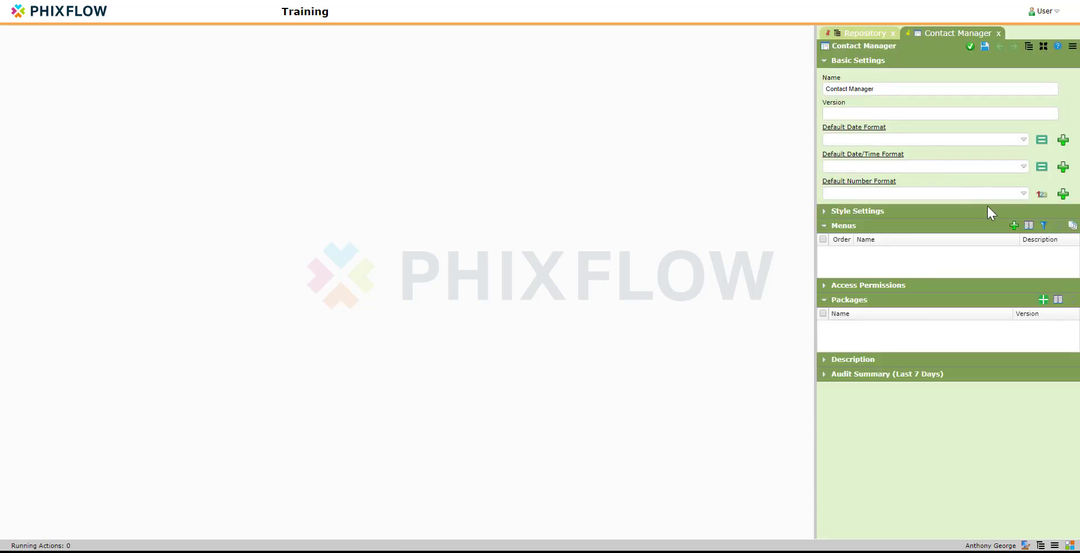
{"action": "left_click", "coordinate": [1014, 226]}
{"action": "left_click", "coordinate": [642, 105]}
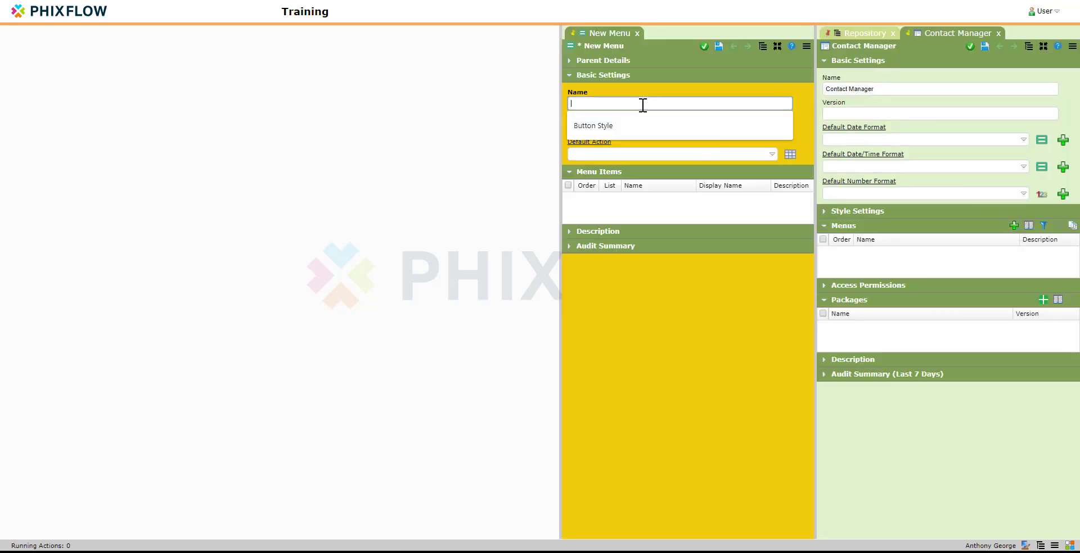
{"action": "type", "text": "Default"}
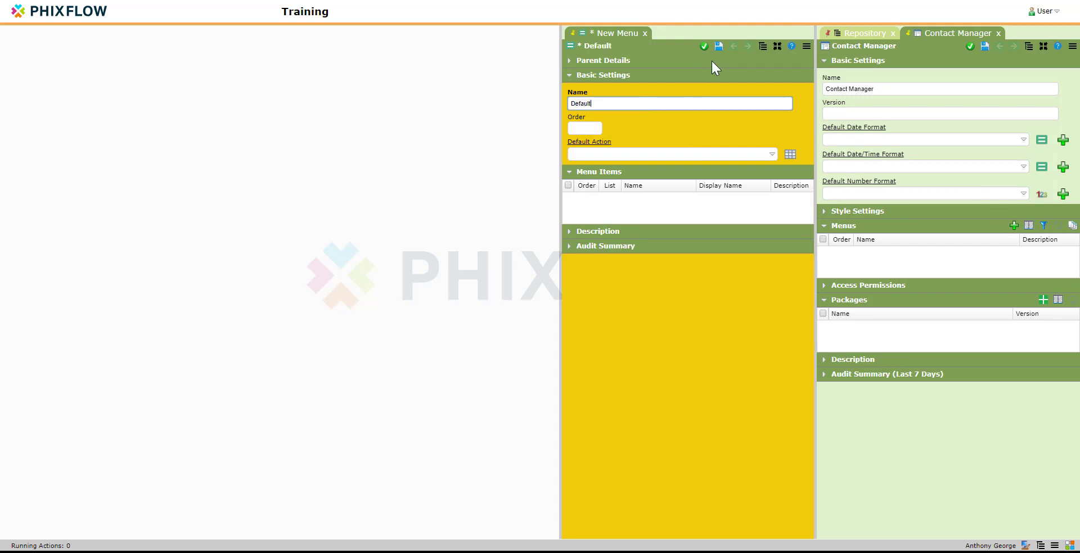
{"action": "left_click", "coordinate": [718, 46]}
Add a sub menu to the Default menu with name Contacts Manager and display name Manage, and save it
{"action": "left_click", "coordinate": [734, 172]}
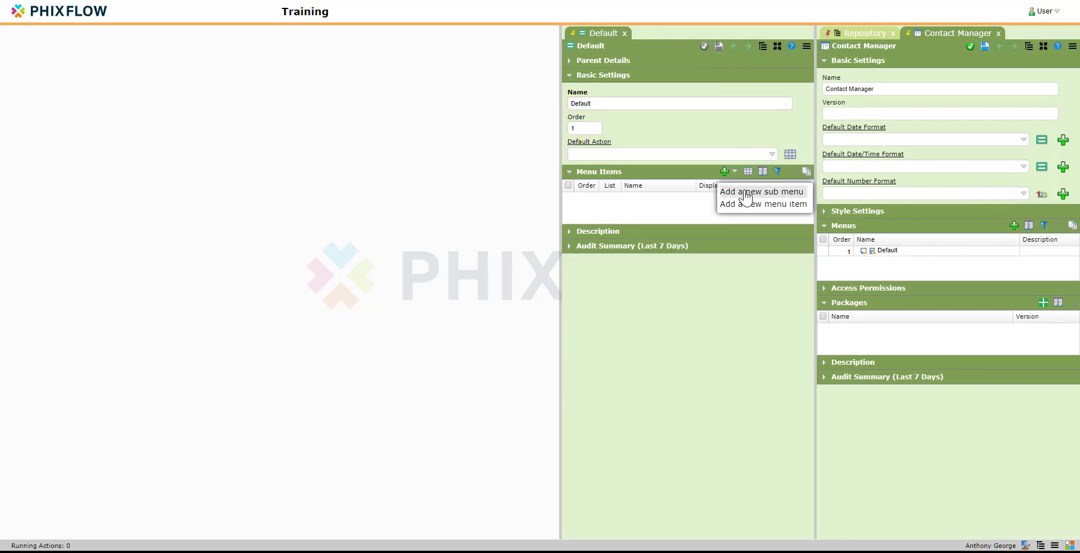
{"action": "left_click", "coordinate": [746, 194]}
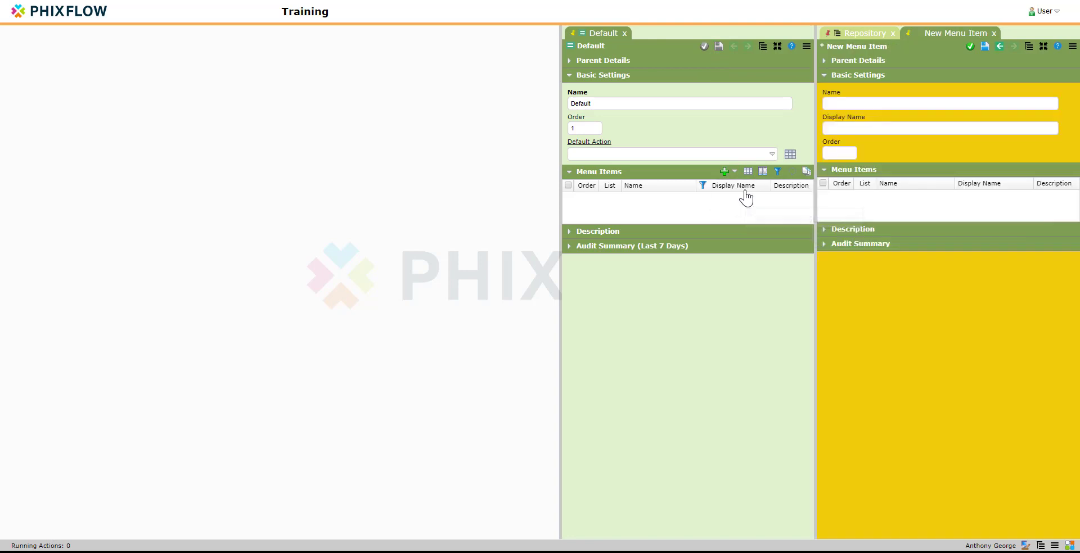
{"action": "left_click", "coordinate": [835, 105]}
{"action": "type", "text": "Contac"}
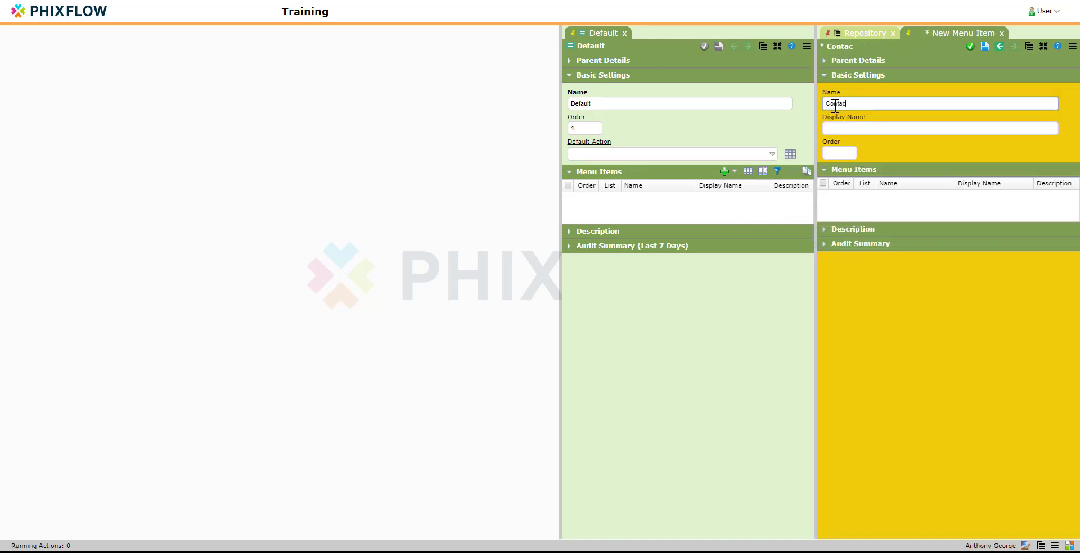
{"action": "type", "text": "ts Manager"}
{"action": "left_click", "coordinate": [838, 127]}
{"action": "type", "text": "Manage"}
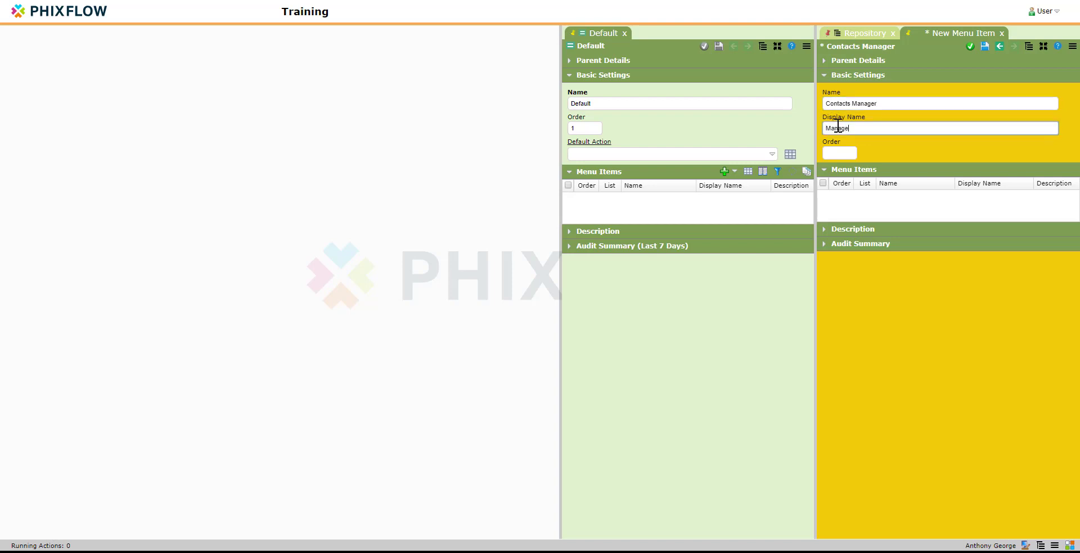
{"action": "left_click", "coordinate": [983, 48]}
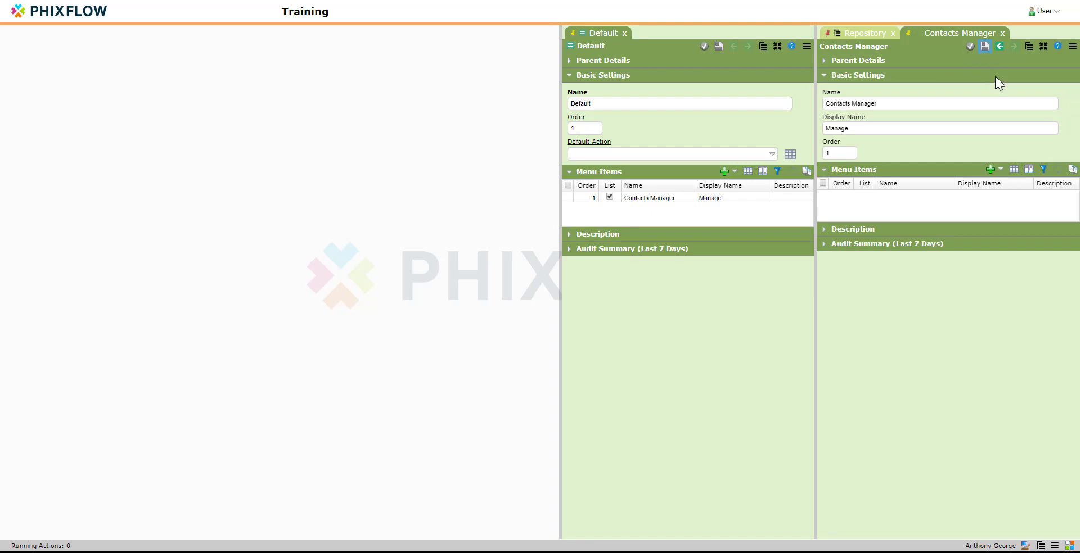
Add a menu item to the Contacts Manager sub menu that runs the ContactManager action of the Contacts stream
{"action": "left_click", "coordinate": [999, 169]}
{"action": "left_click", "coordinate": [968, 202]}
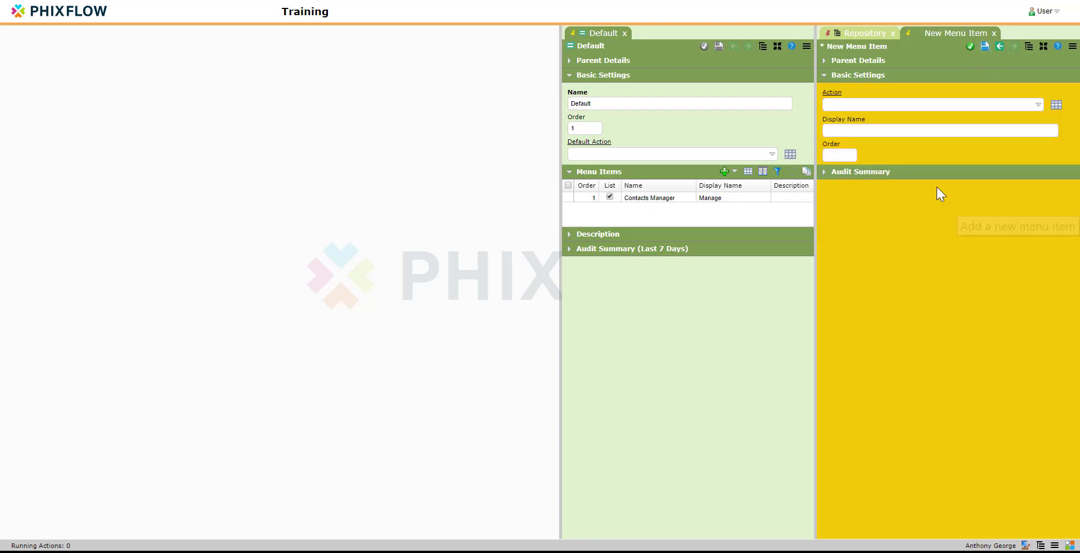
{"action": "left_click", "coordinate": [871, 105]}
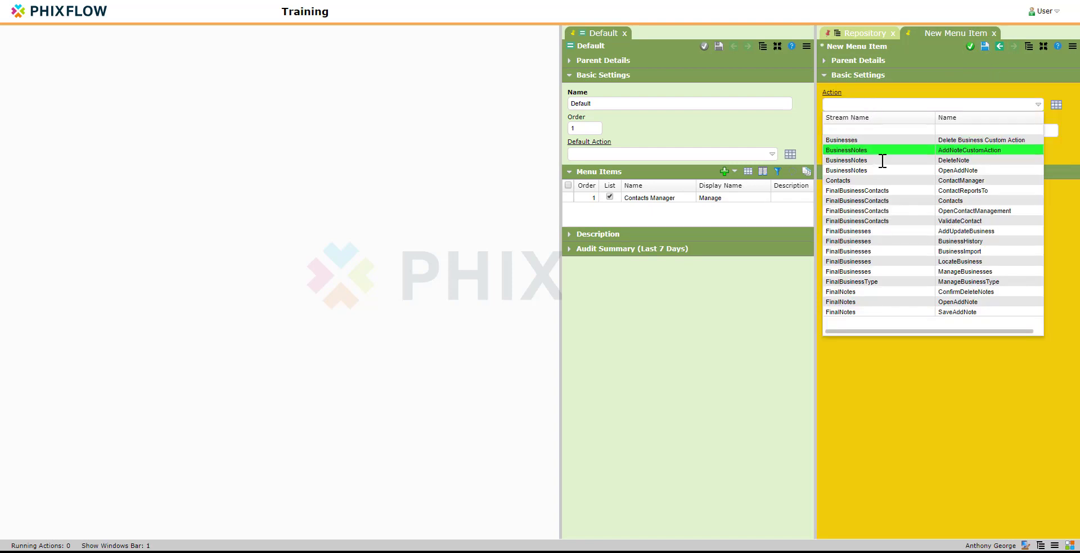
{"action": "left_click", "coordinate": [890, 177]}
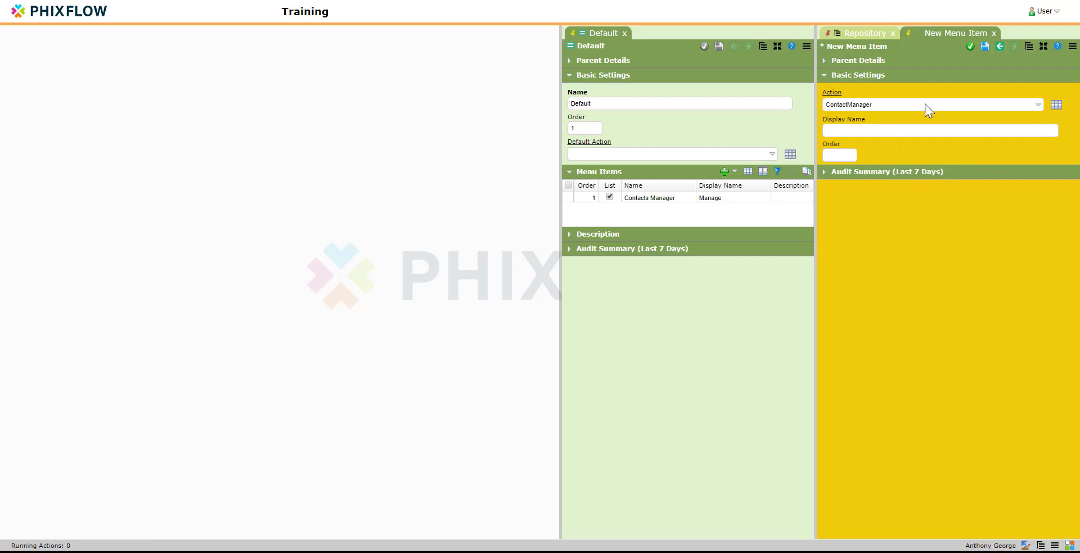
{"action": "left_click", "coordinate": [969, 47]}
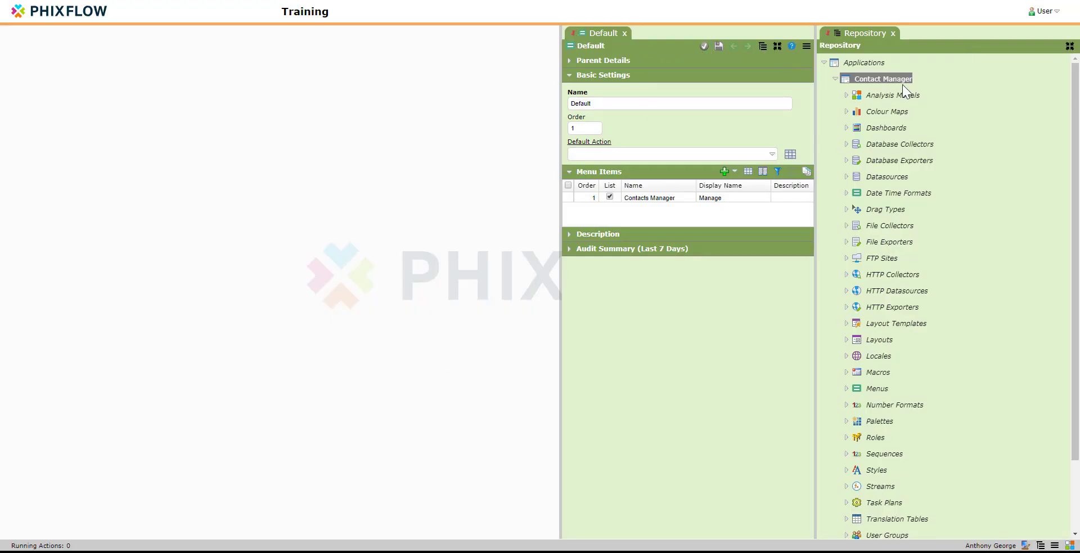
Display the Contacts analysis model and open the Businesses stream's settings
{"action": "left_click", "coordinate": [846, 95]}
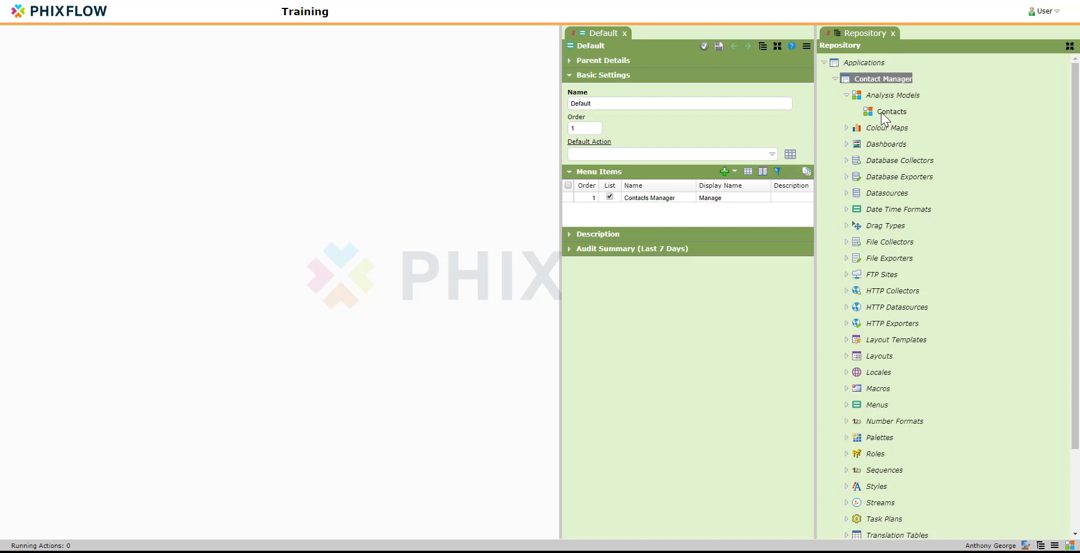
{"action": "right_click", "coordinate": [881, 112]}
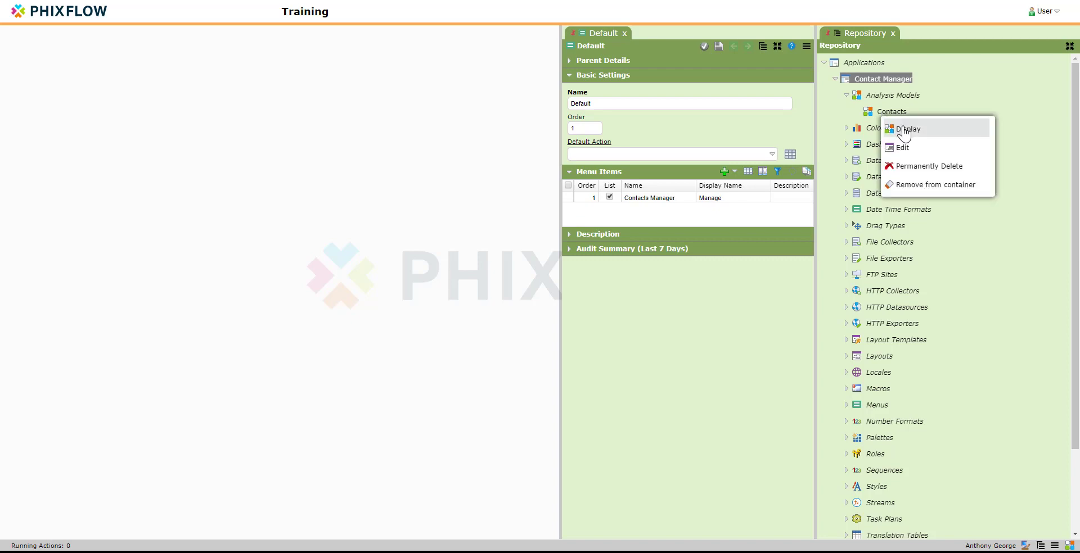
{"action": "left_click", "coordinate": [888, 124]}
{"action": "double_click", "coordinate": [177, 211]}
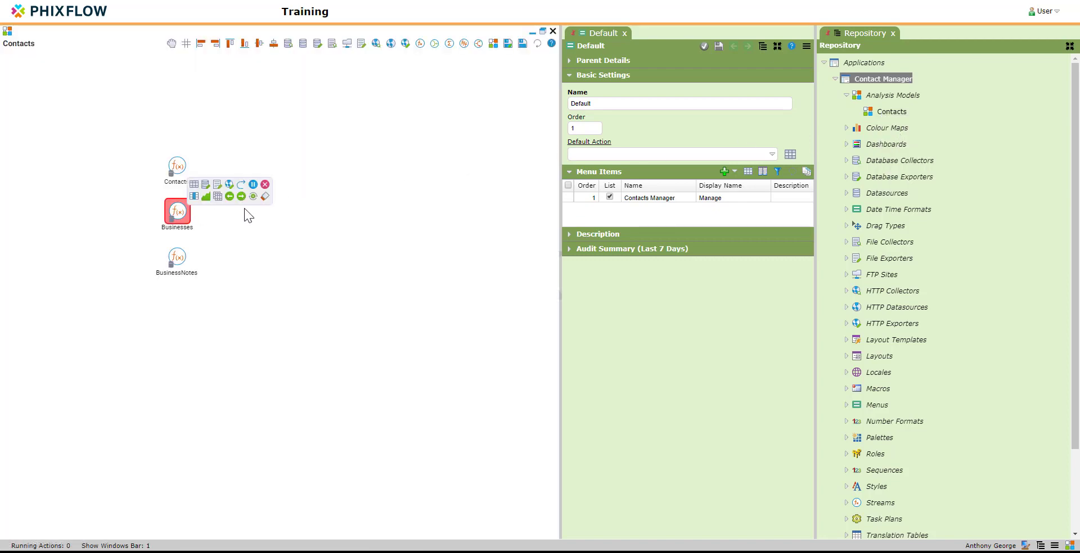
Create a stream action on the Businesses stream named Open Businesses Only with display name Businesses
{"action": "scroll", "coordinate": [904, 325], "scroll_direction": "down", "scroll_amount": 5}
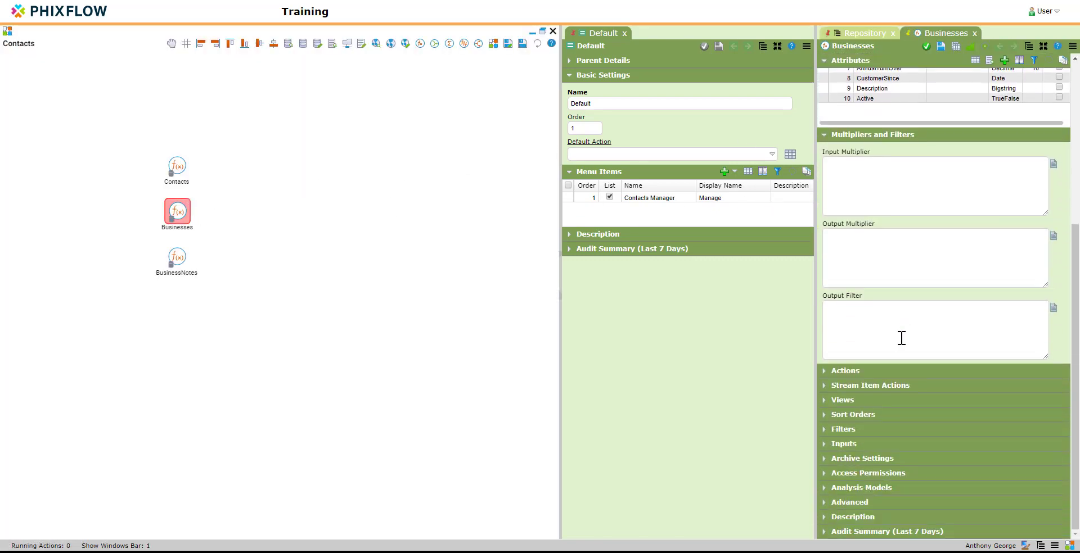
{"action": "left_click", "coordinate": [825, 370]}
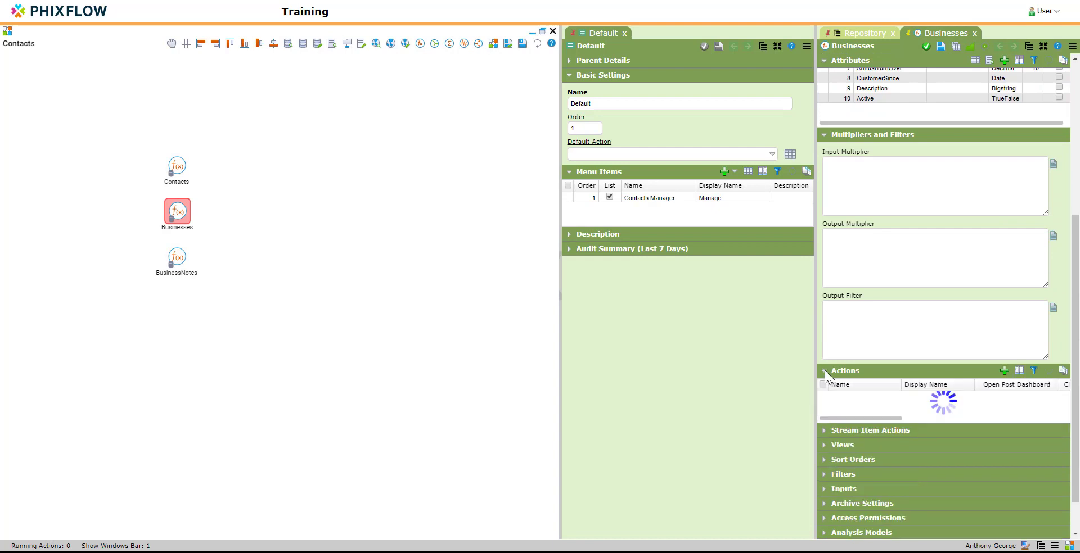
{"action": "left_click", "coordinate": [1004, 372]}
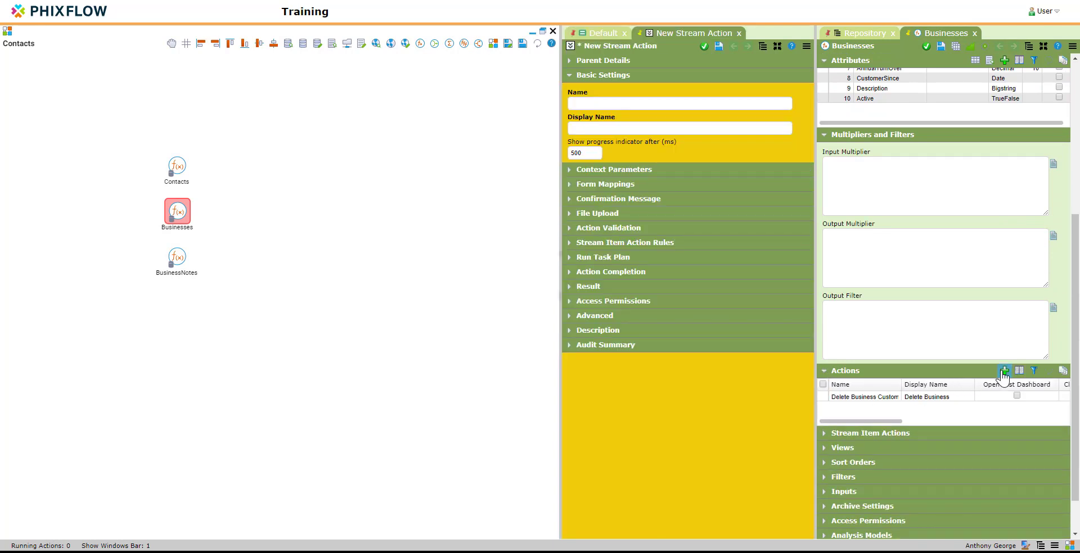
{"action": "left_click", "coordinate": [641, 104]}
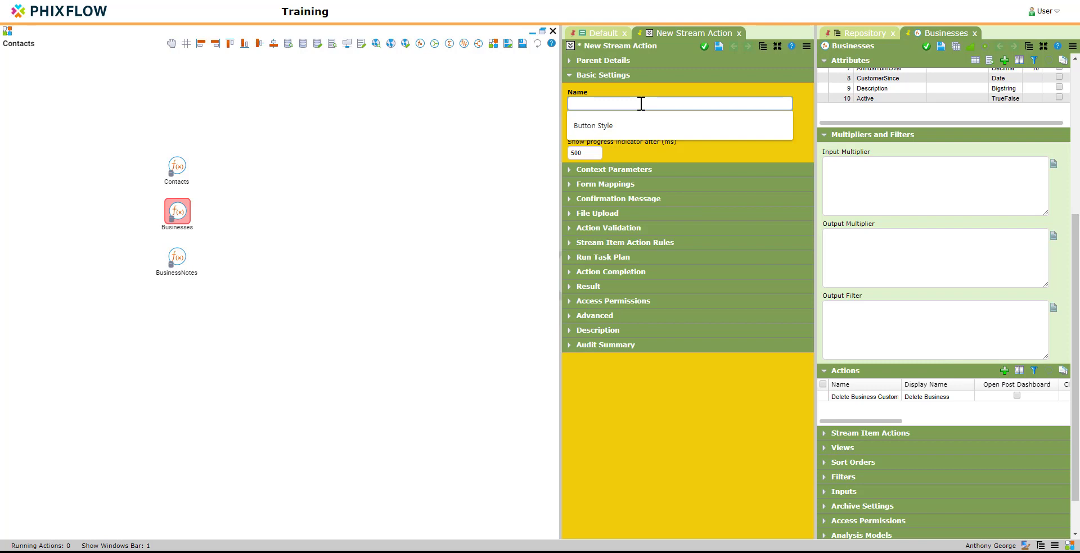
{"action": "type", "text": "O"}
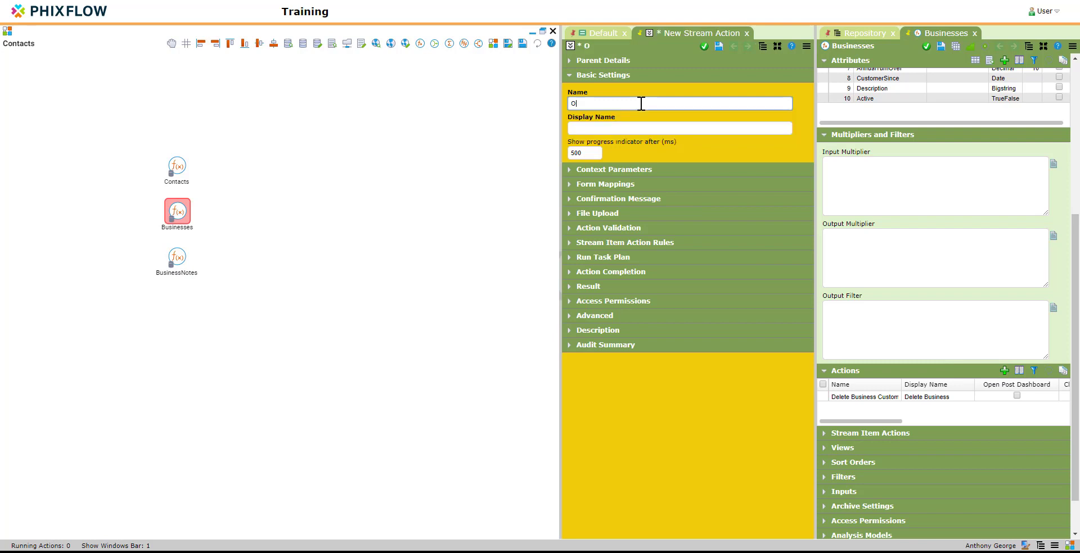
{"action": "type", "text": "pen Businesses Only"}
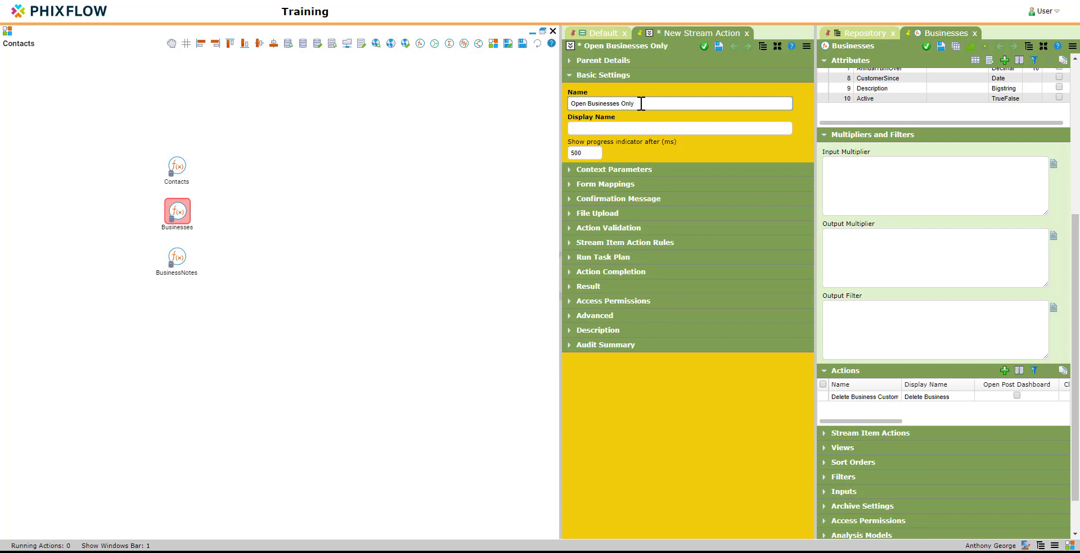
{"action": "left_click", "coordinate": [628, 126]}
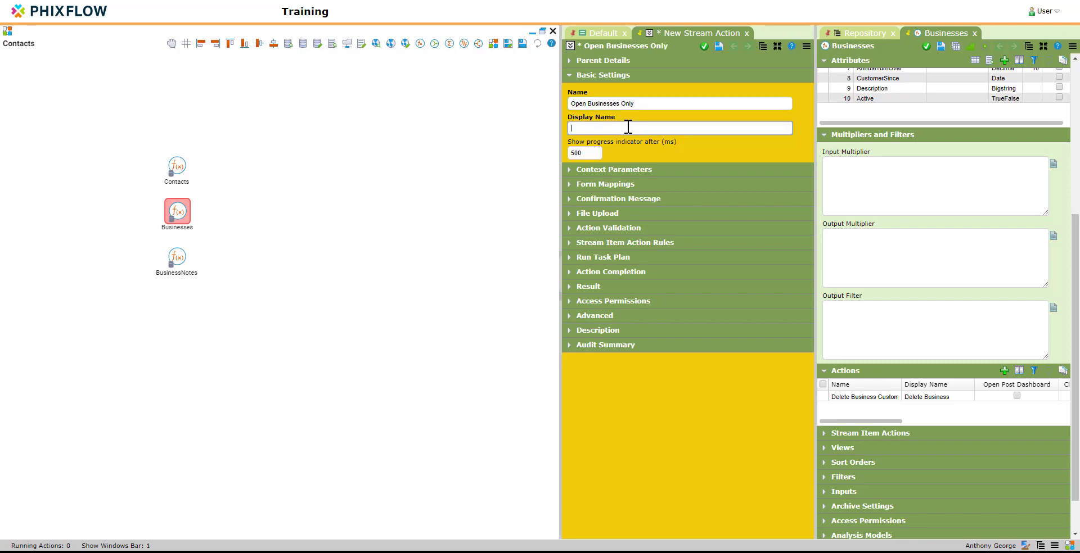
{"action": "type", "text": "Businesses"}
Enable Open Post Dashboard in the Open Businesses Only action's completion settings and save the action
{"action": "left_click", "coordinate": [568, 271]}
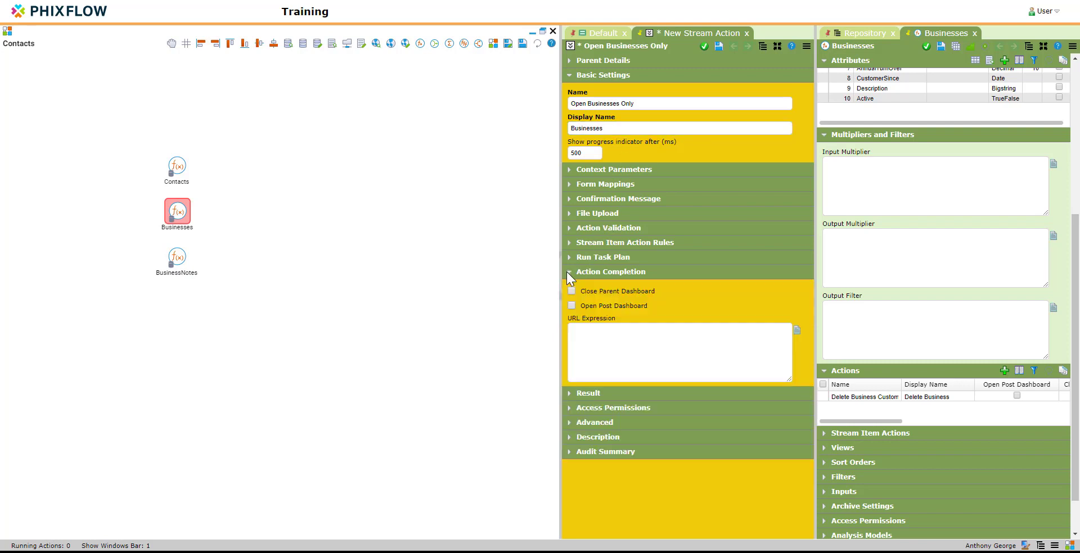
{"action": "left_click", "coordinate": [572, 305]}
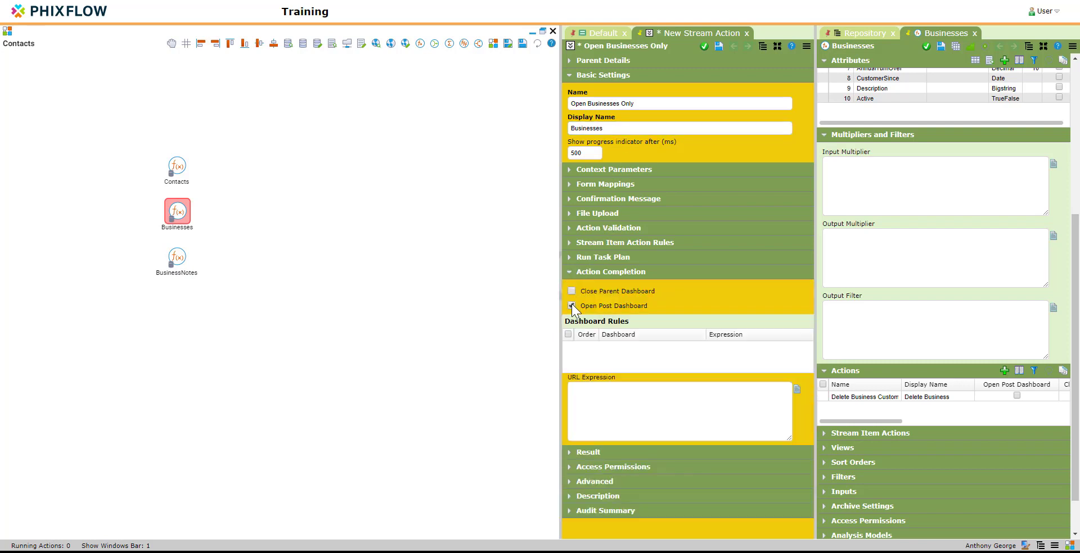
{"action": "left_click", "coordinate": [718, 46]}
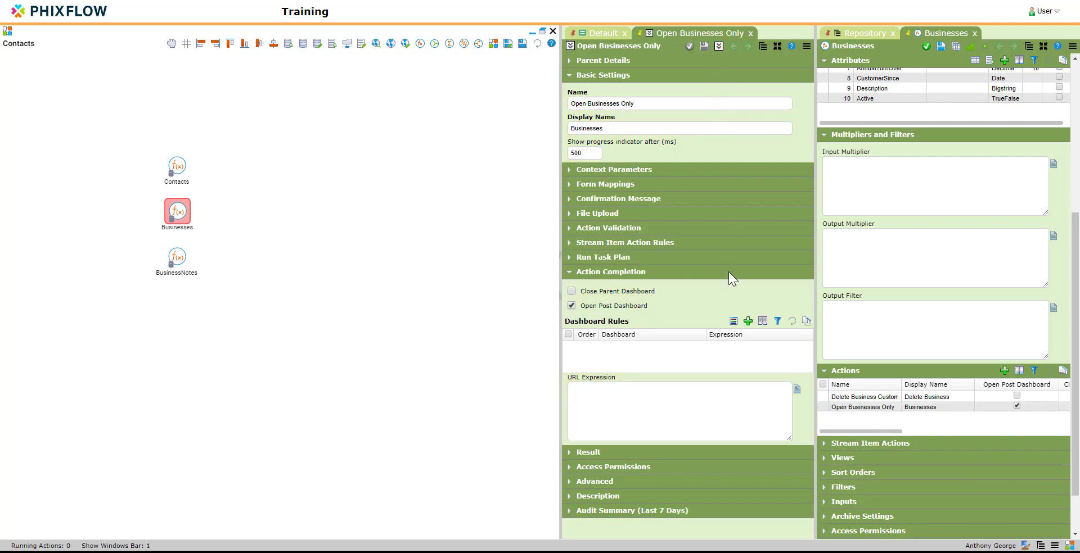
Add the Businesses dashboard to the action's dashboard rules, then apply and close the action
{"action": "left_click", "coordinate": [732, 322]}
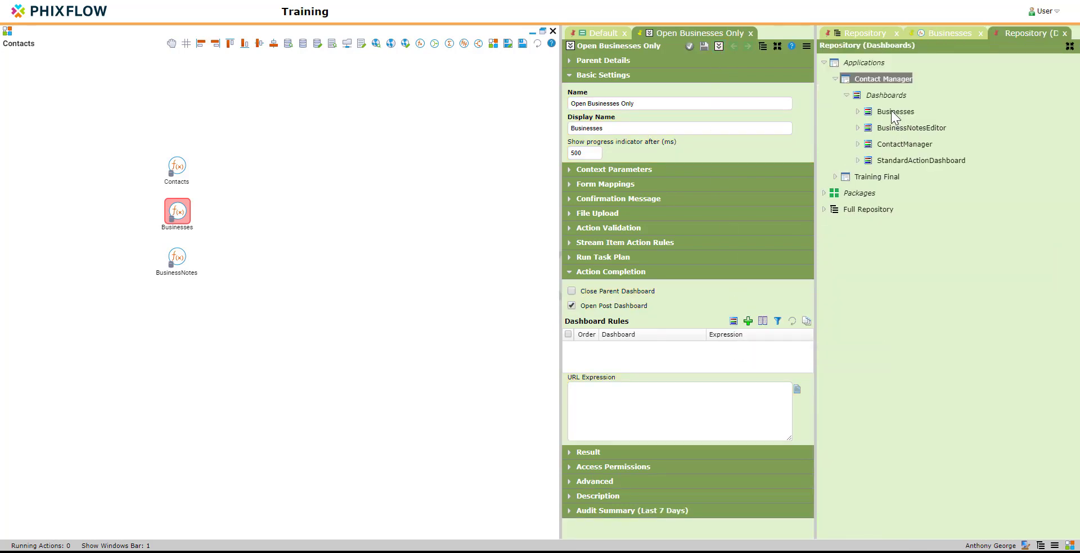
{"action": "left_click_drag", "start_coordinate": [891, 111], "coordinate": [647, 358]}
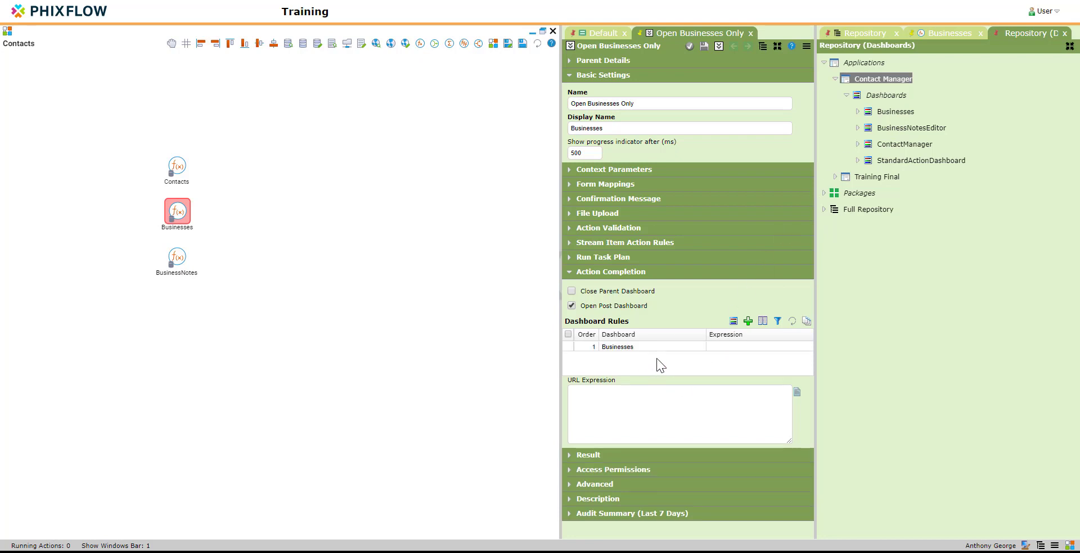
{"action": "left_click", "coordinate": [688, 47]}
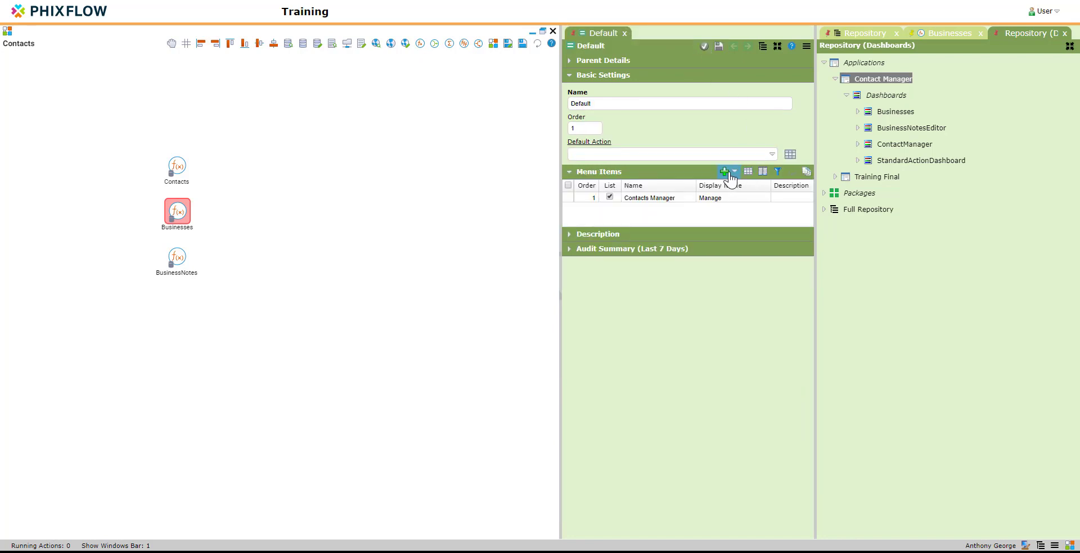
Add a menu item with the Open Businesses Only action to the Contacts Manager sub menu and apply it
{"action": "double_click", "coordinate": [676, 197]}
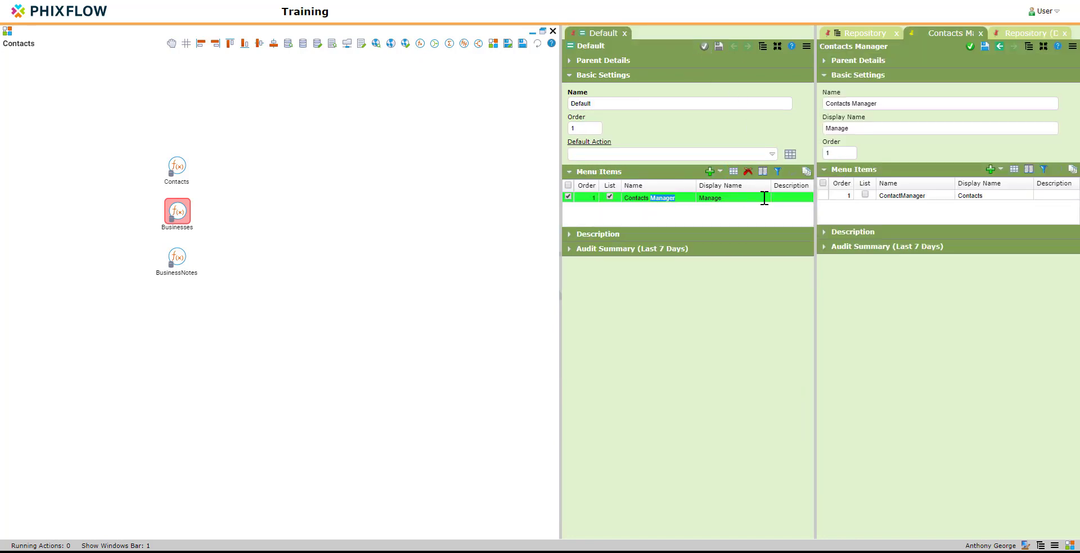
{"action": "left_click", "coordinate": [1001, 169]}
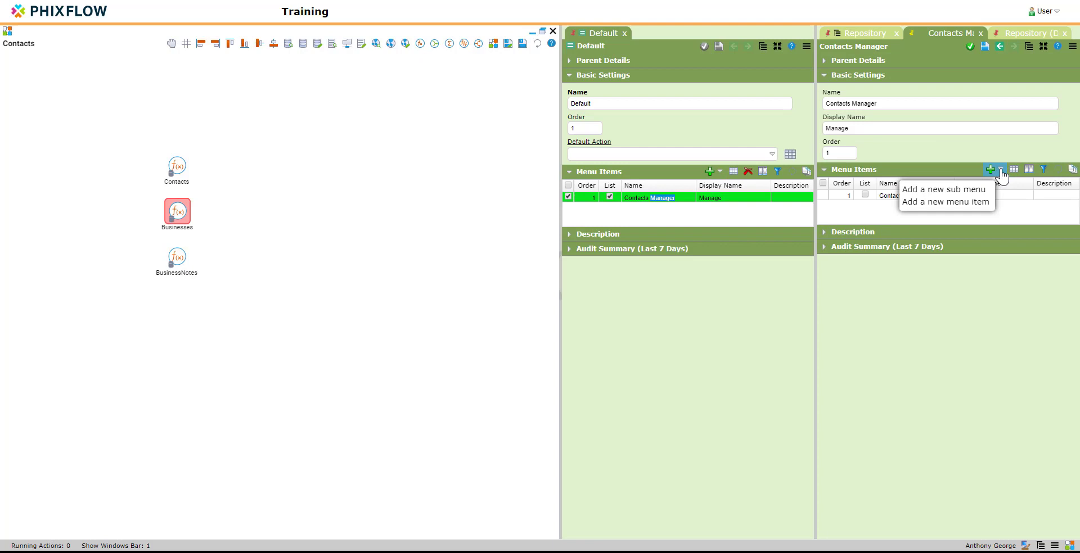
{"action": "left_click", "coordinate": [979, 202]}
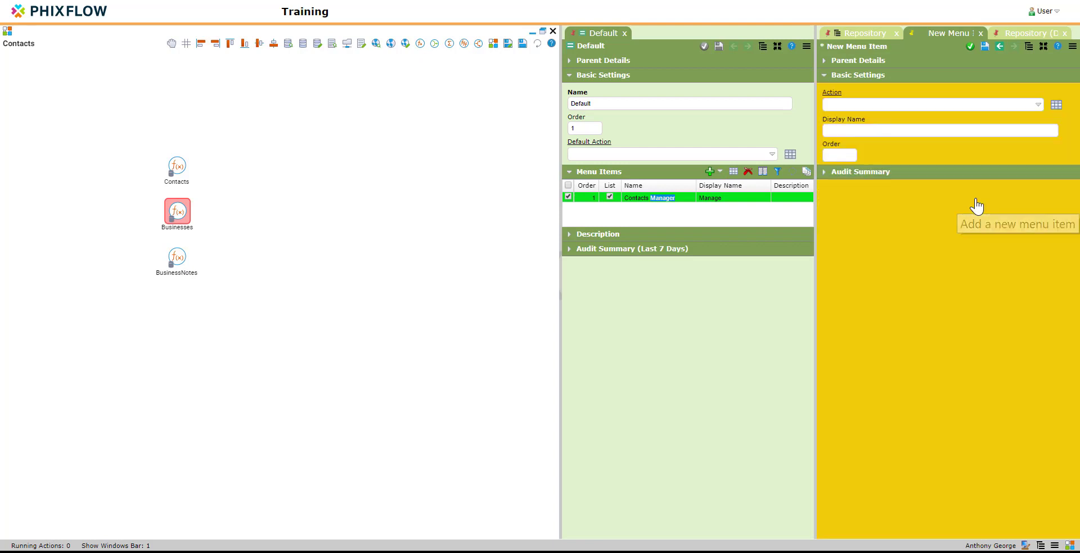
{"action": "left_click", "coordinate": [878, 106]}
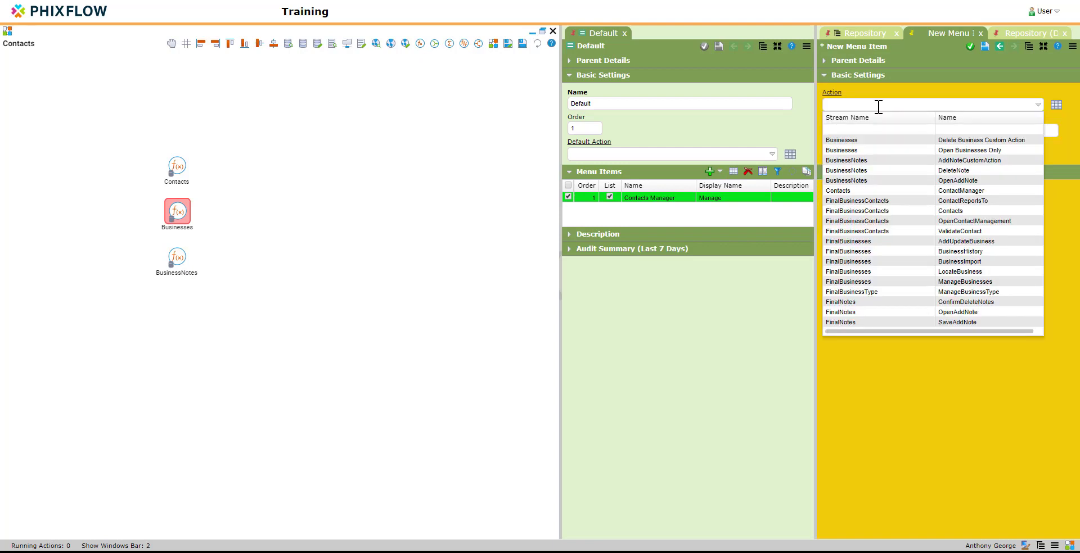
{"action": "left_click", "coordinate": [885, 151]}
{"action": "left_click", "coordinate": [969, 46]}
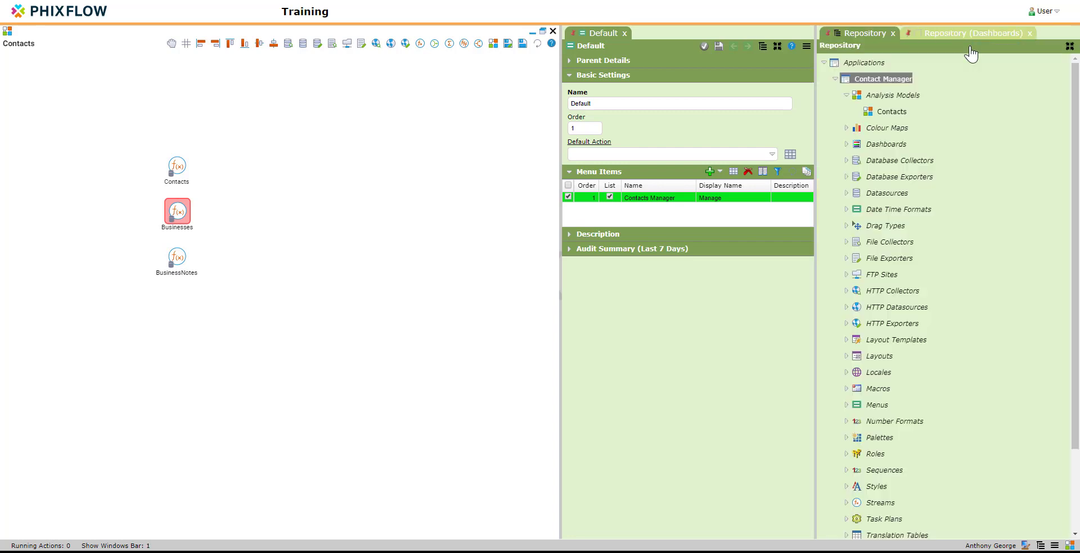
Leave the configuration view and load the Contact Manager application, confirming the load
{"action": "left_click", "coordinate": [1070, 546]}
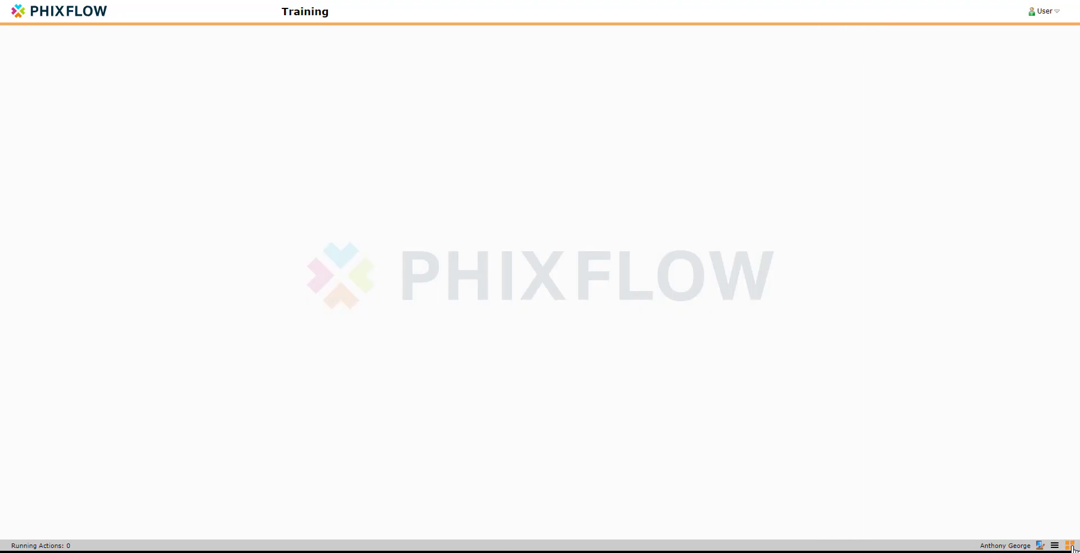
{"action": "left_click", "coordinate": [55, 17]}
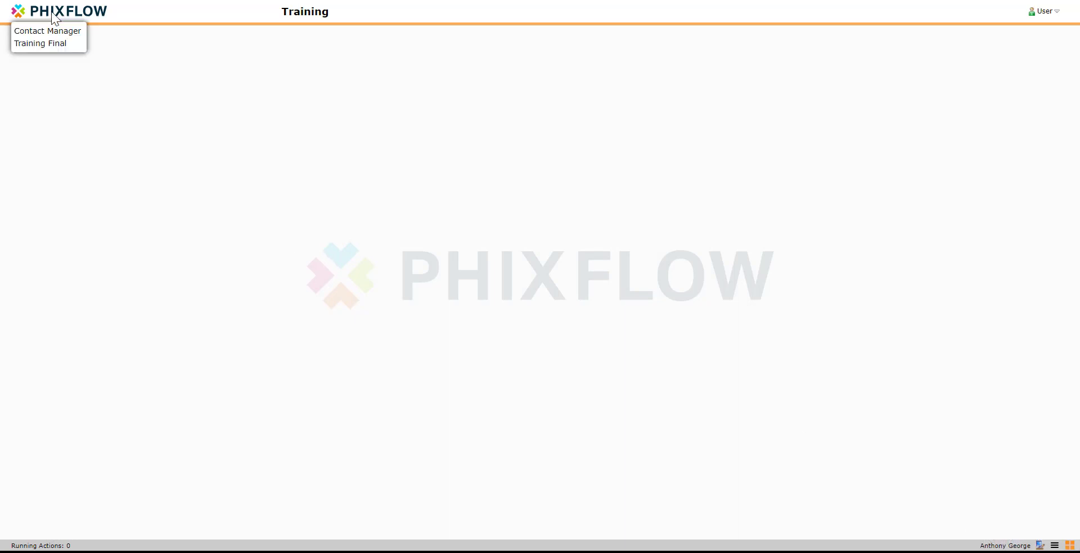
{"action": "left_click", "coordinate": [53, 32]}
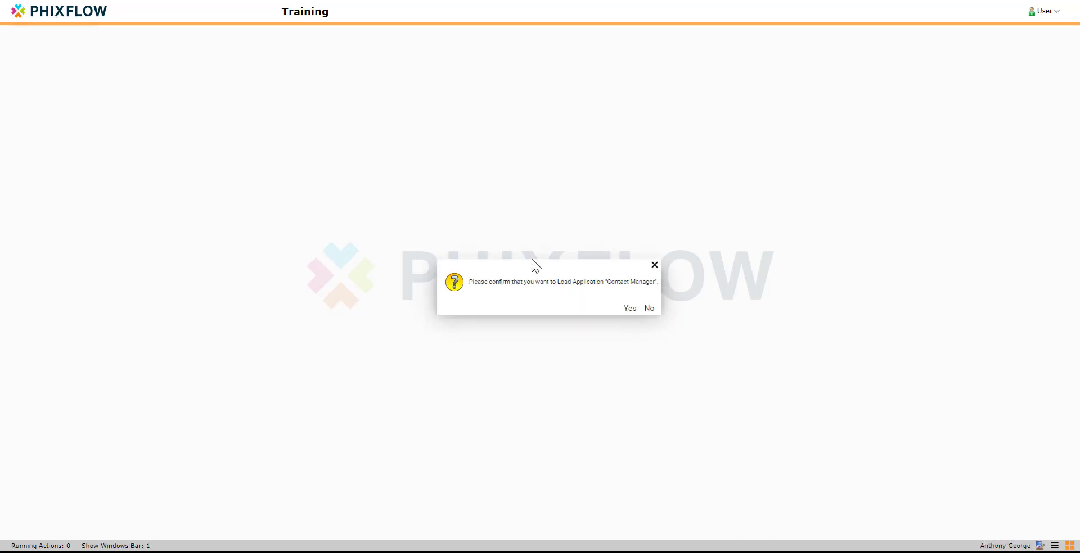
{"action": "left_click", "coordinate": [630, 309]}
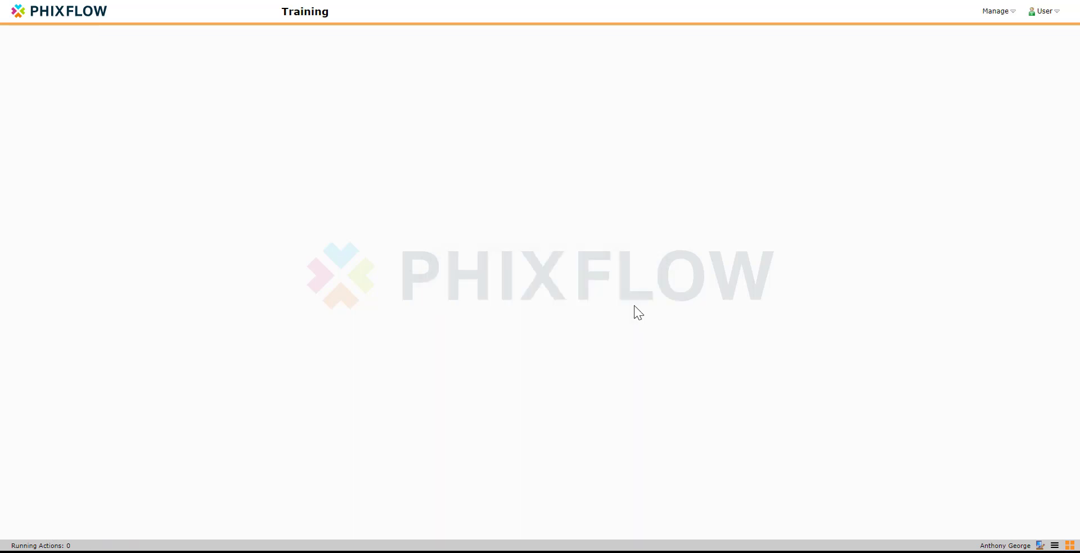
Test the Manage menu by opening and closing the Contacts dashboard, and open the Businesses dashboard
{"action": "left_click", "coordinate": [994, 13]}
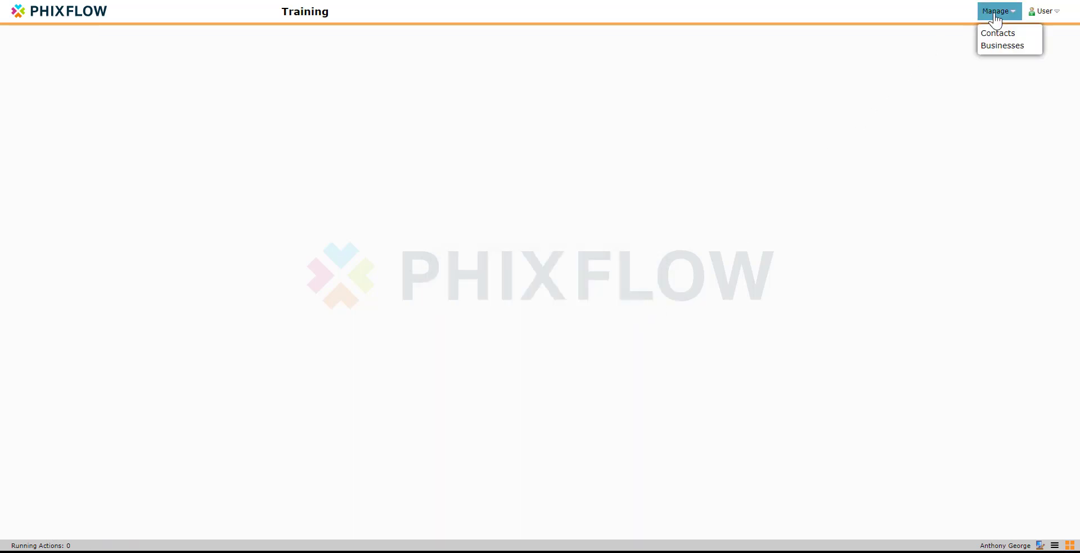
{"action": "left_click", "coordinate": [1001, 33]}
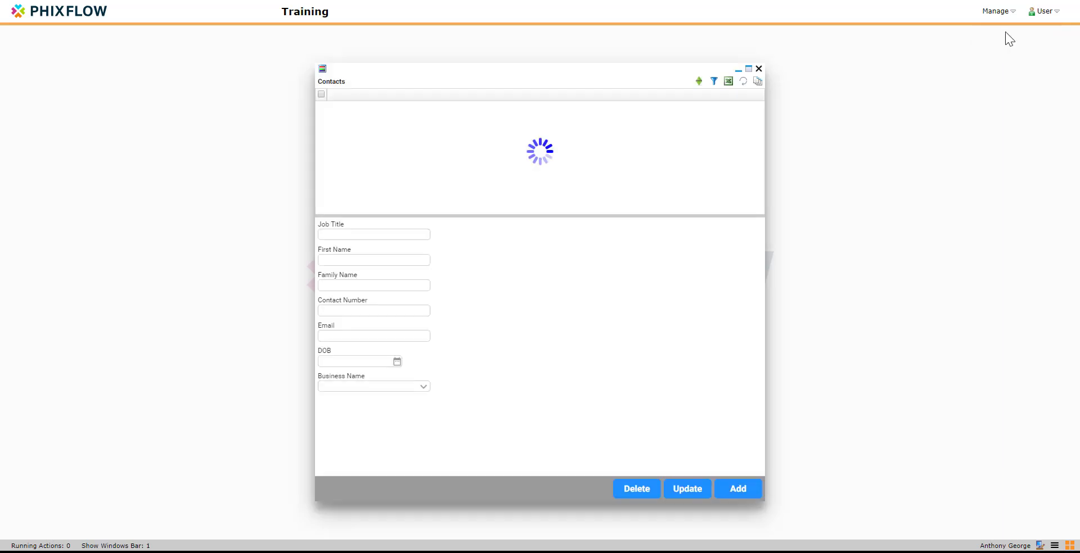
{"action": "left_click", "coordinate": [758, 70]}
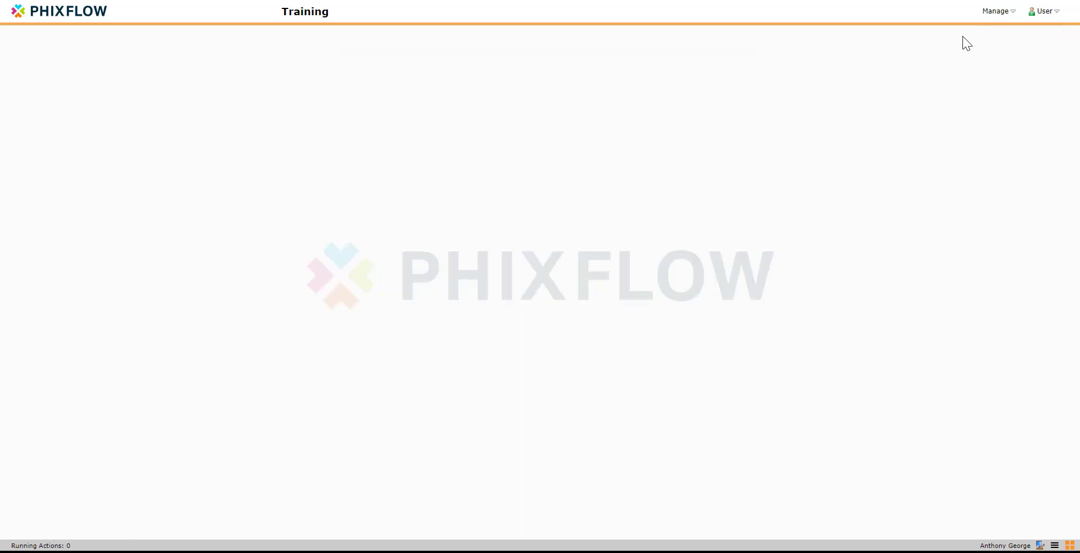
{"action": "left_click", "coordinate": [996, 12]}
{"action": "left_click", "coordinate": [1006, 45]}
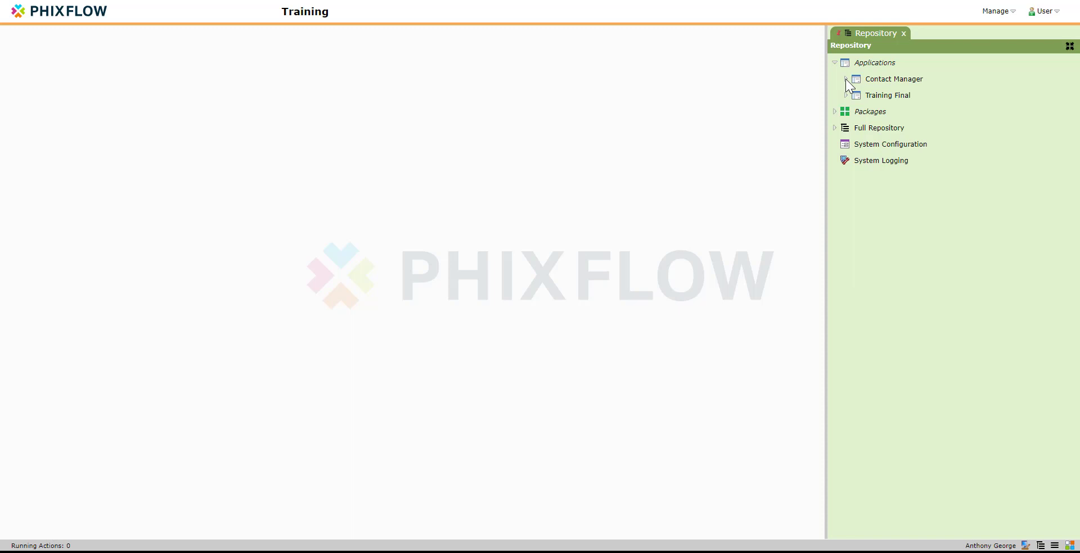
Edit Contact Manager's Default menu, set its default action to Open Businesses Only and apply the change
{"action": "left_click", "coordinate": [845, 79]}
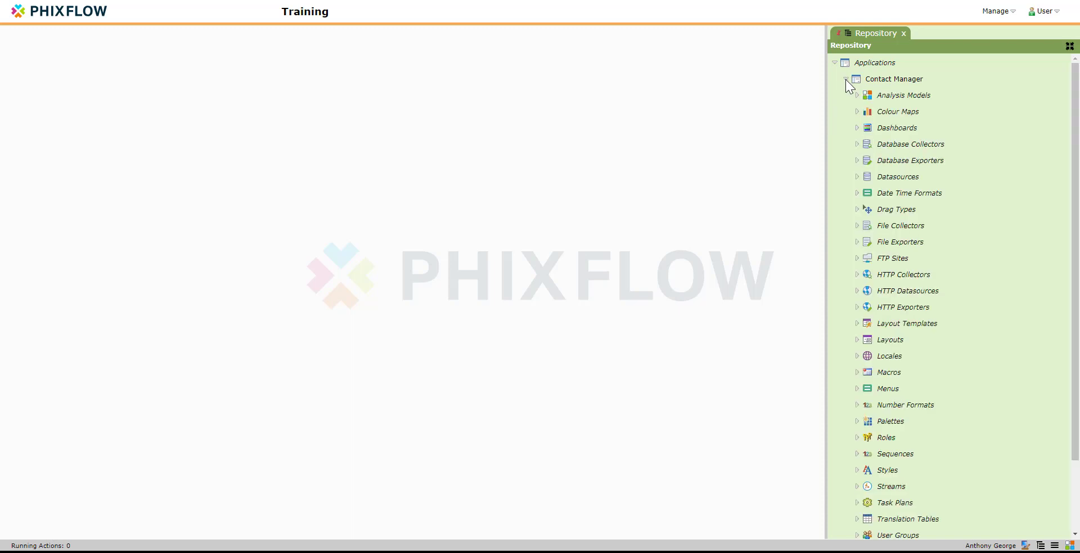
{"action": "left_click", "coordinate": [858, 389]}
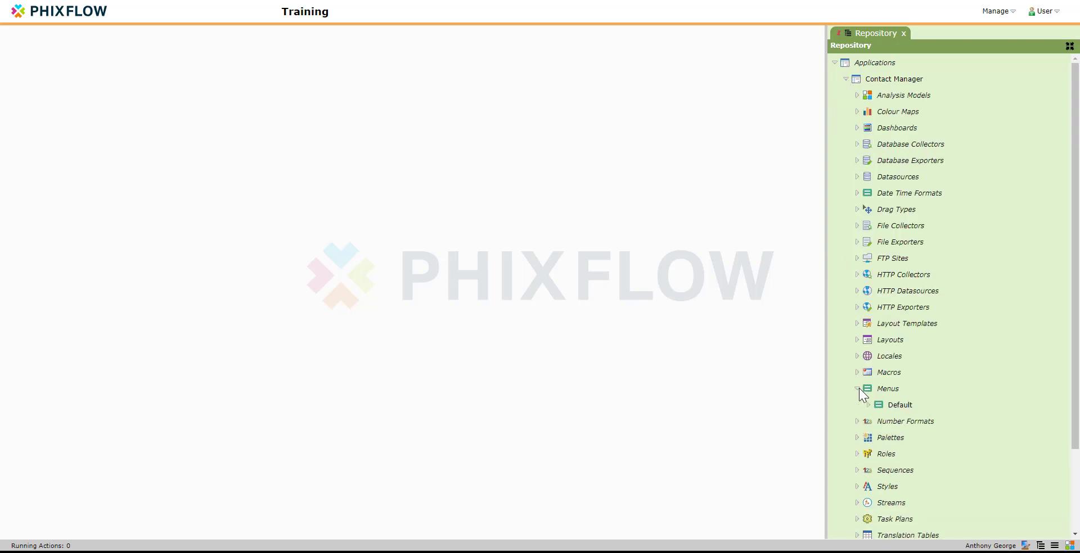
{"action": "right_click", "coordinate": [888, 405]}
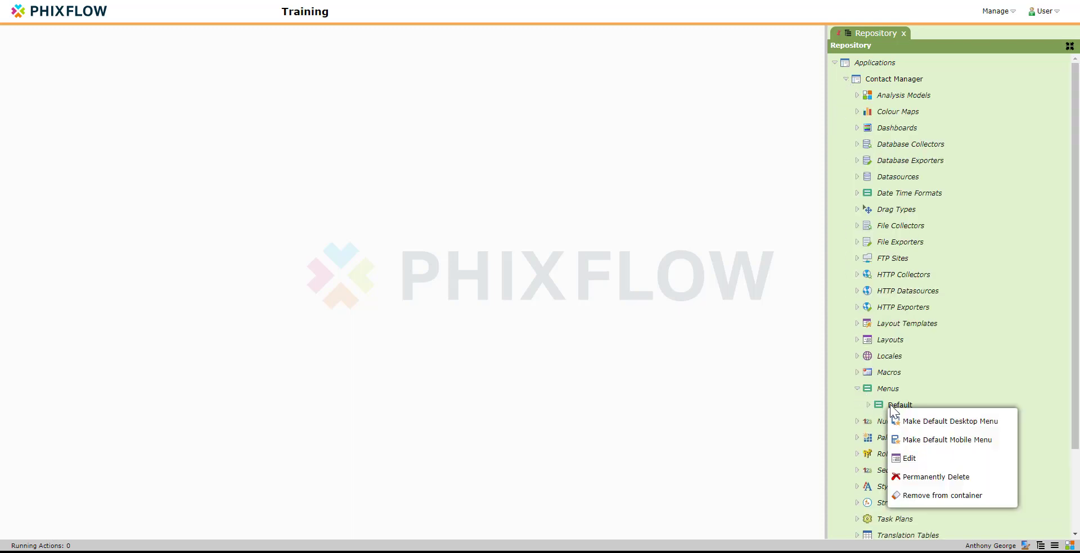
{"action": "left_click", "coordinate": [910, 459]}
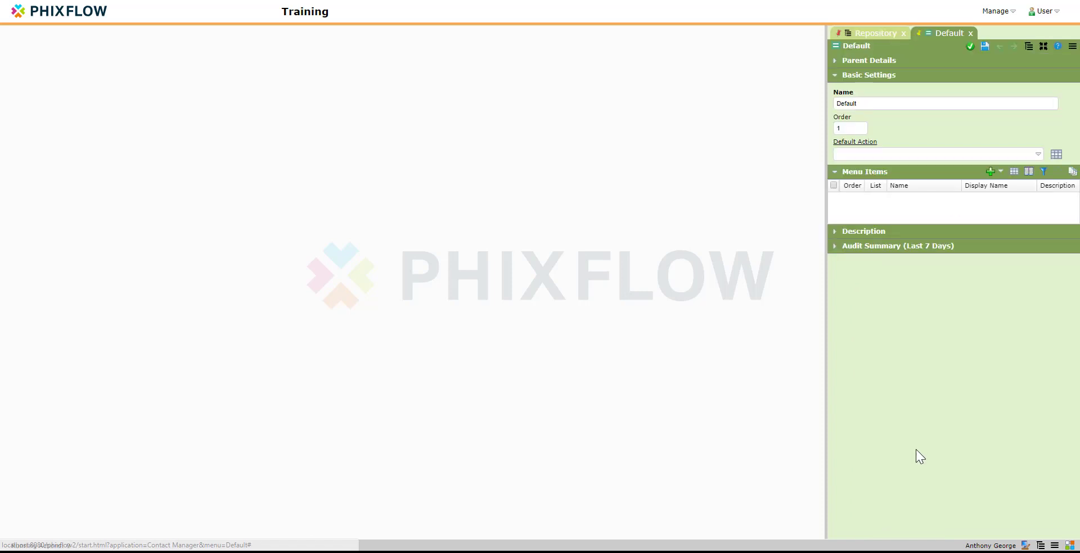
{"action": "left_click", "coordinate": [926, 155]}
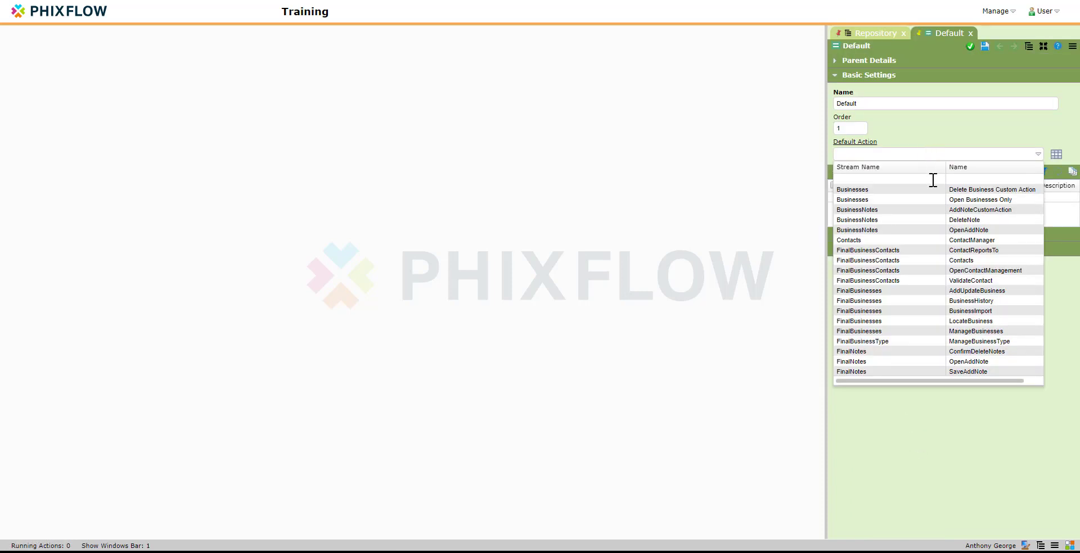
{"action": "left_click", "coordinate": [938, 199]}
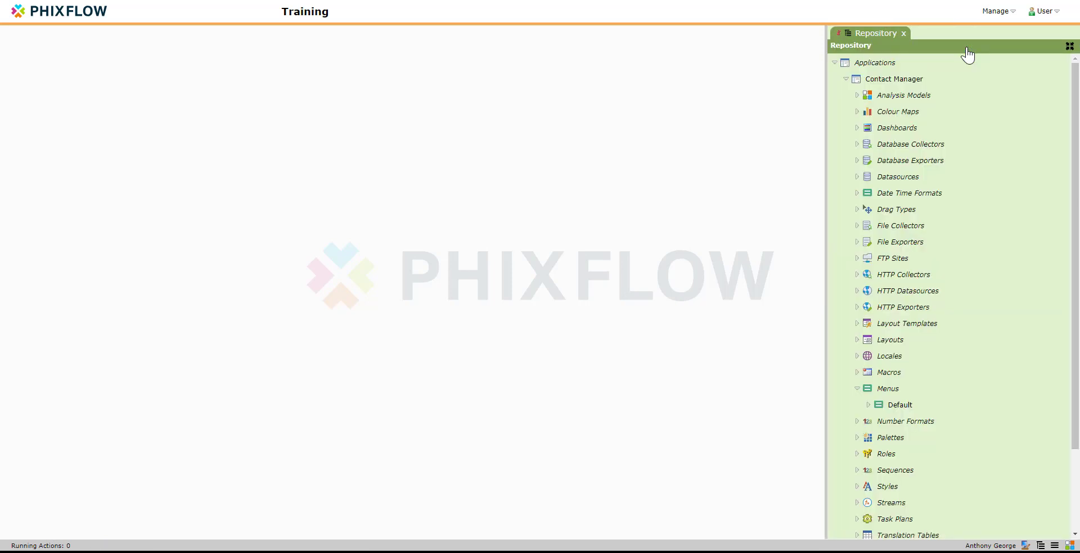
Close the repository view and reload the Contact Manager application to test the menu's default action
{"action": "left_click", "coordinate": [1070, 547]}
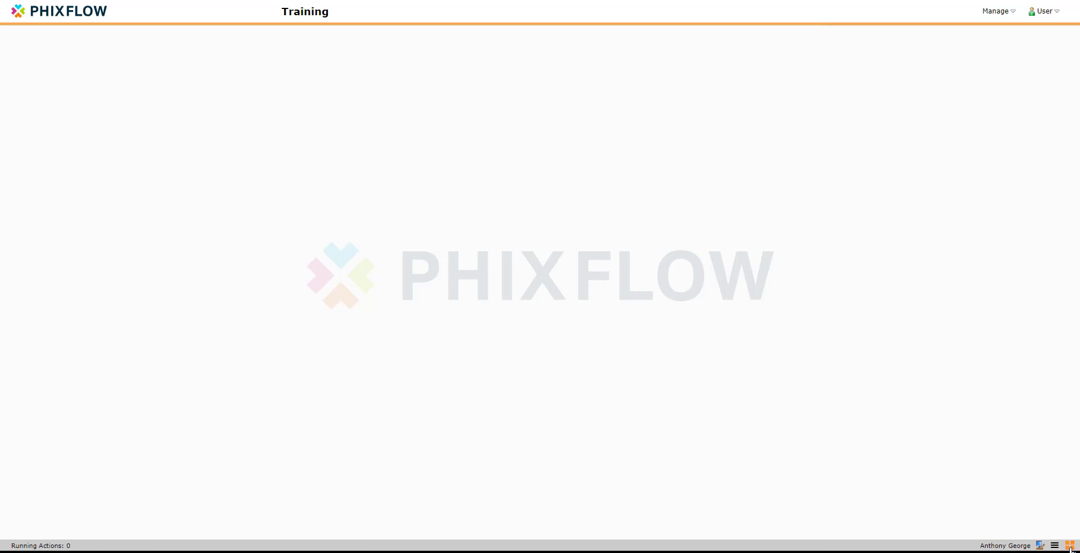
{"action": "left_click", "coordinate": [57, 13]}
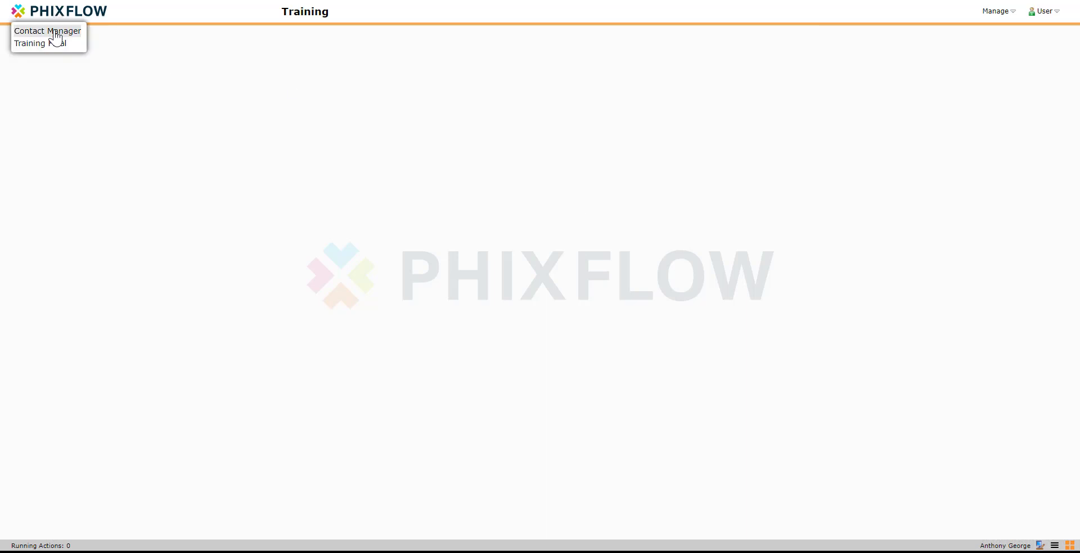
{"action": "left_click", "coordinate": [57, 35]}
{"action": "left_click", "coordinate": [630, 309]}
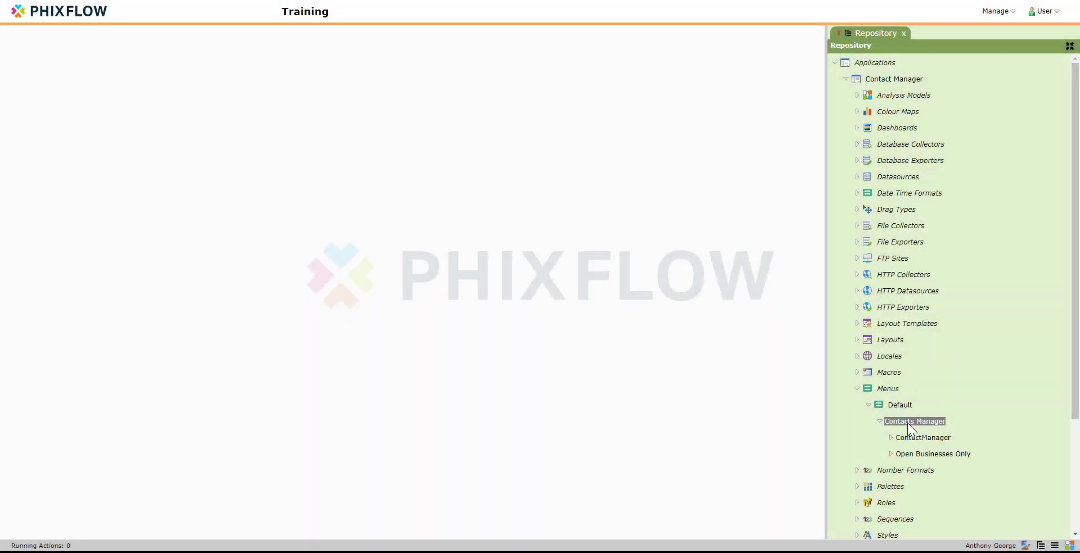
Examine the Contacts Manager sub menu's ContactManager item and the display name of its underlying action
{"action": "right_click", "coordinate": [916, 420]}
{"action": "left_click", "coordinate": [934, 436]}
{"action": "left_click", "coordinate": [940, 196]}
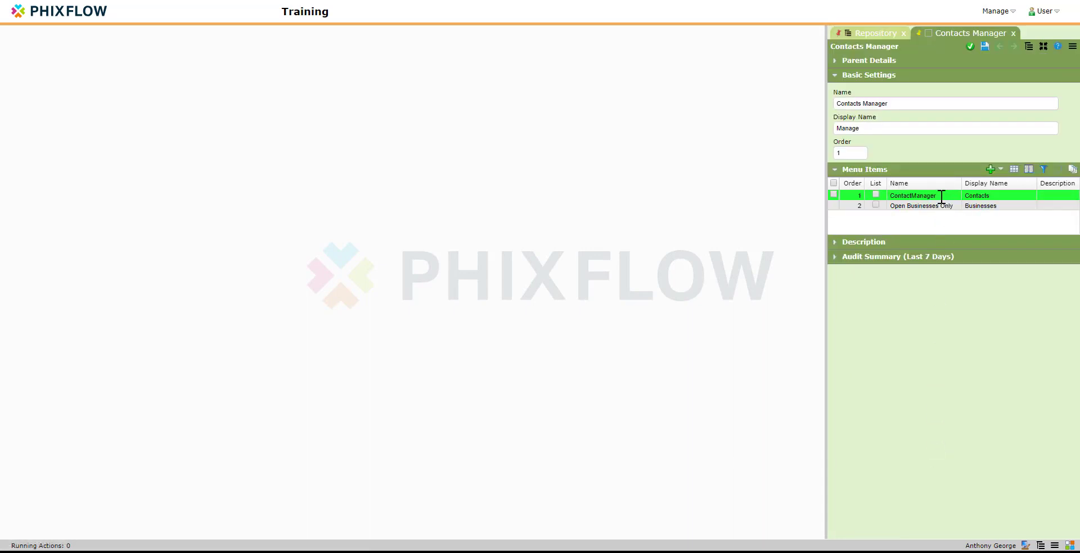
{"action": "double_click", "coordinate": [940, 196]}
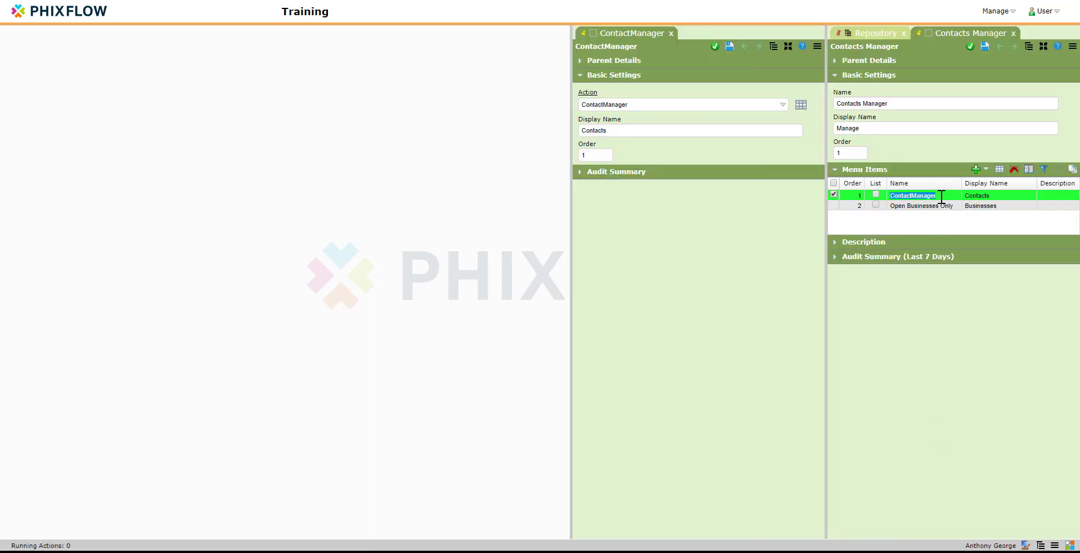
{"action": "left_click", "coordinate": [589, 93]}
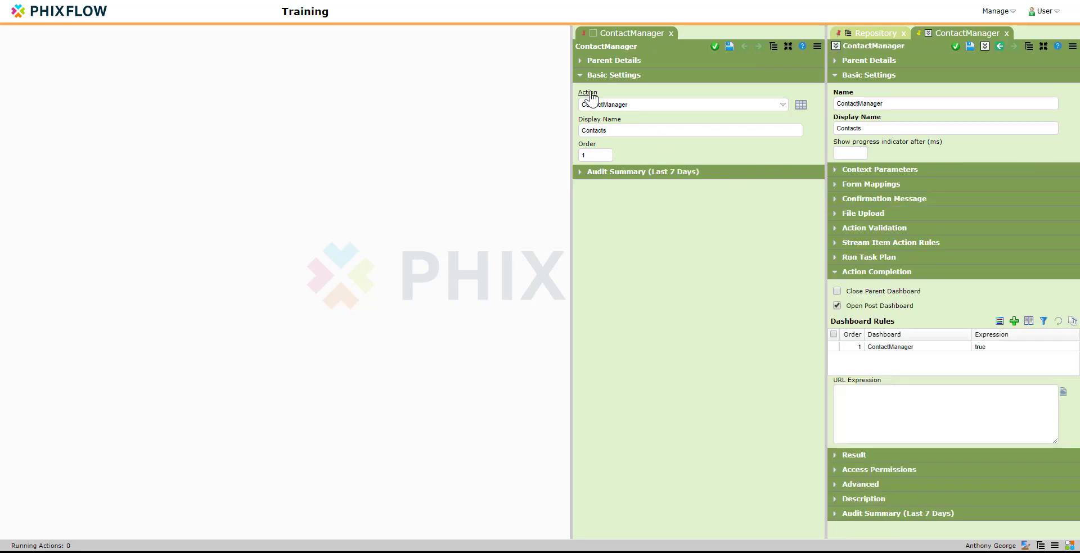
{"action": "left_click", "coordinate": [875, 127]}
{"action": "left_click_drag", "start_coordinate": [875, 126], "coordinate": [808, 123]}
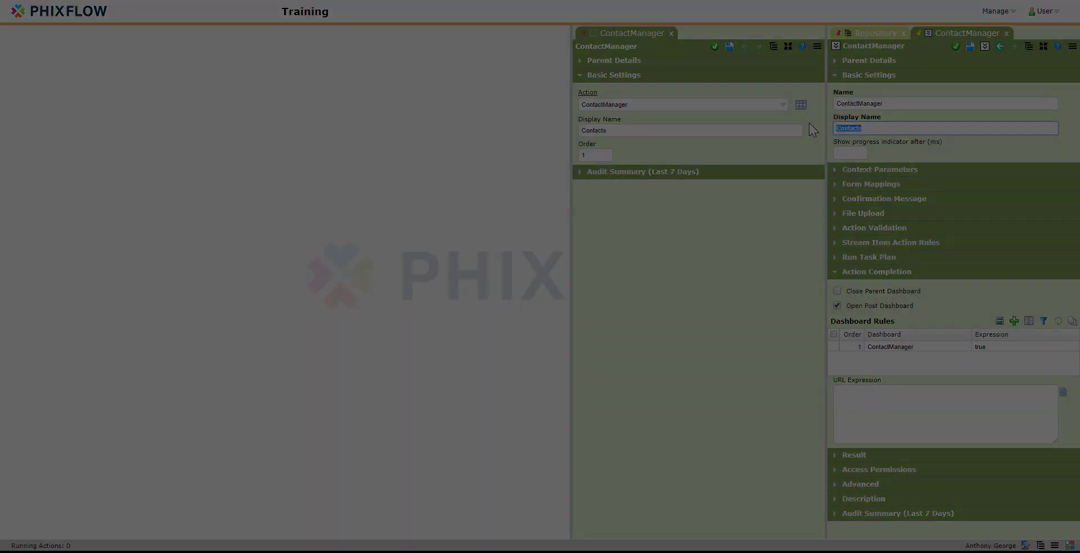